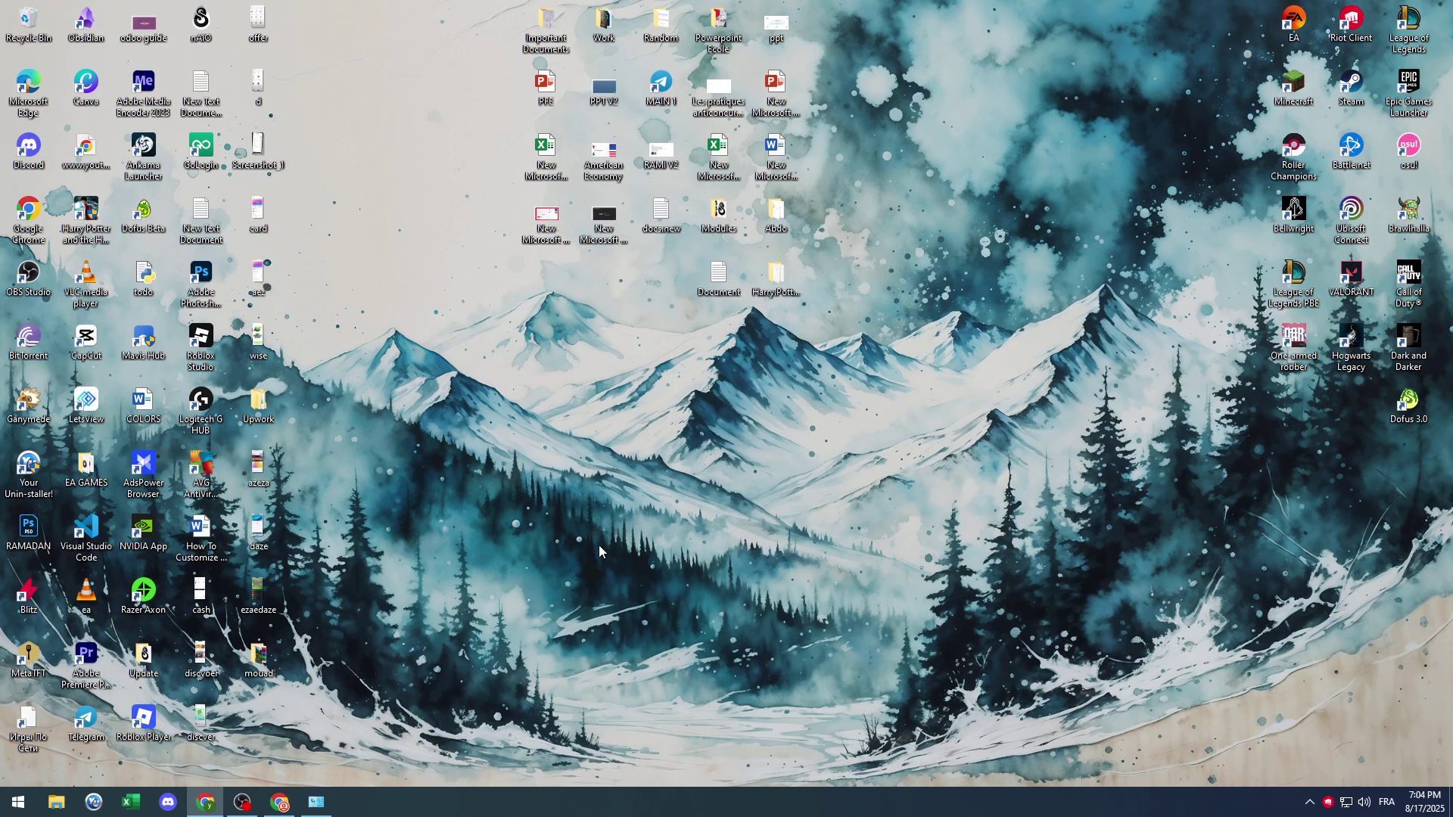
Step: Launch the Riot Client from its desktop shortcut and return the VALORANT icon to its column
drag(1352, 279, 891, 339)
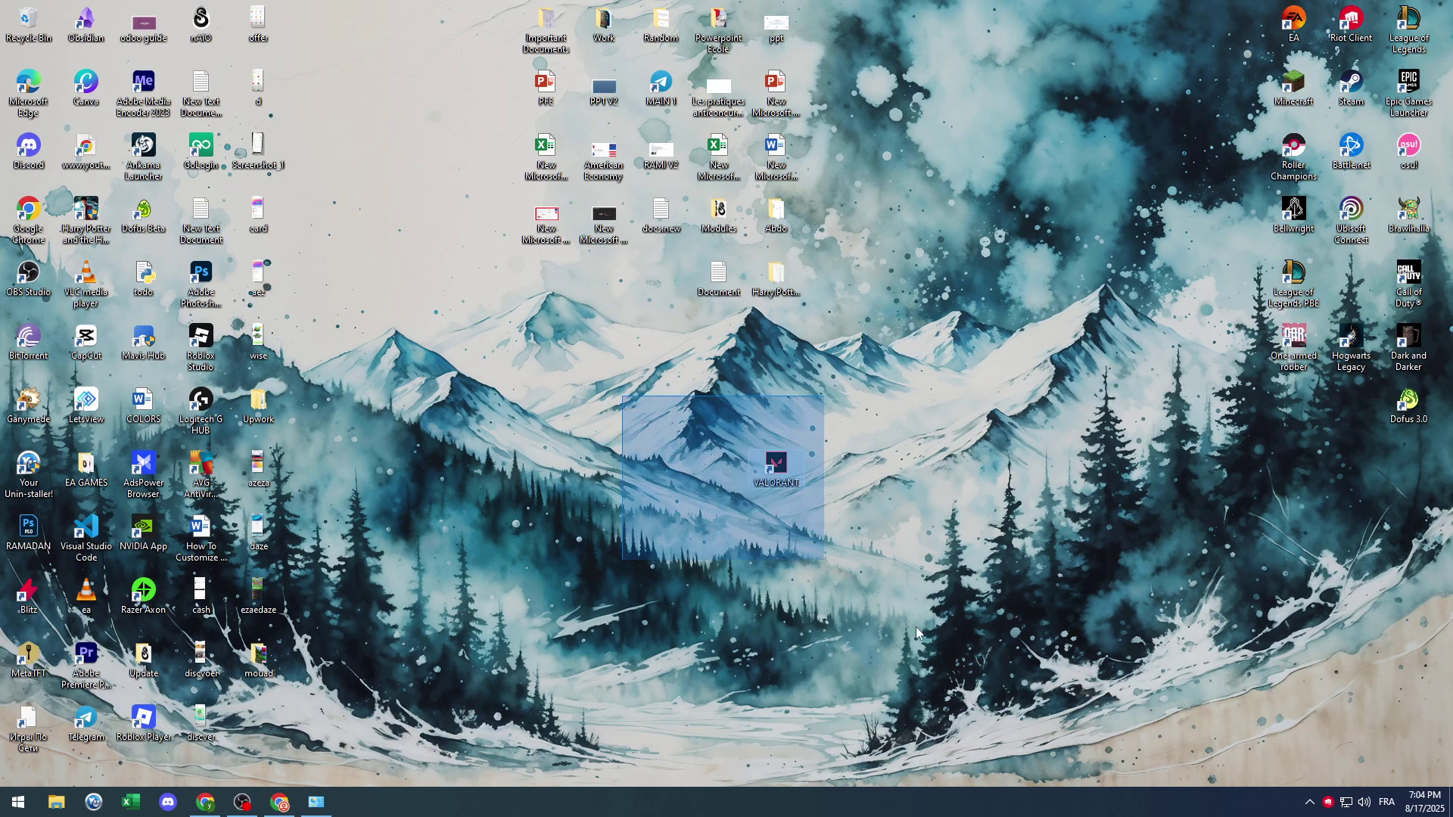
drag(765, 441, 977, 653)
double_click(776, 463)
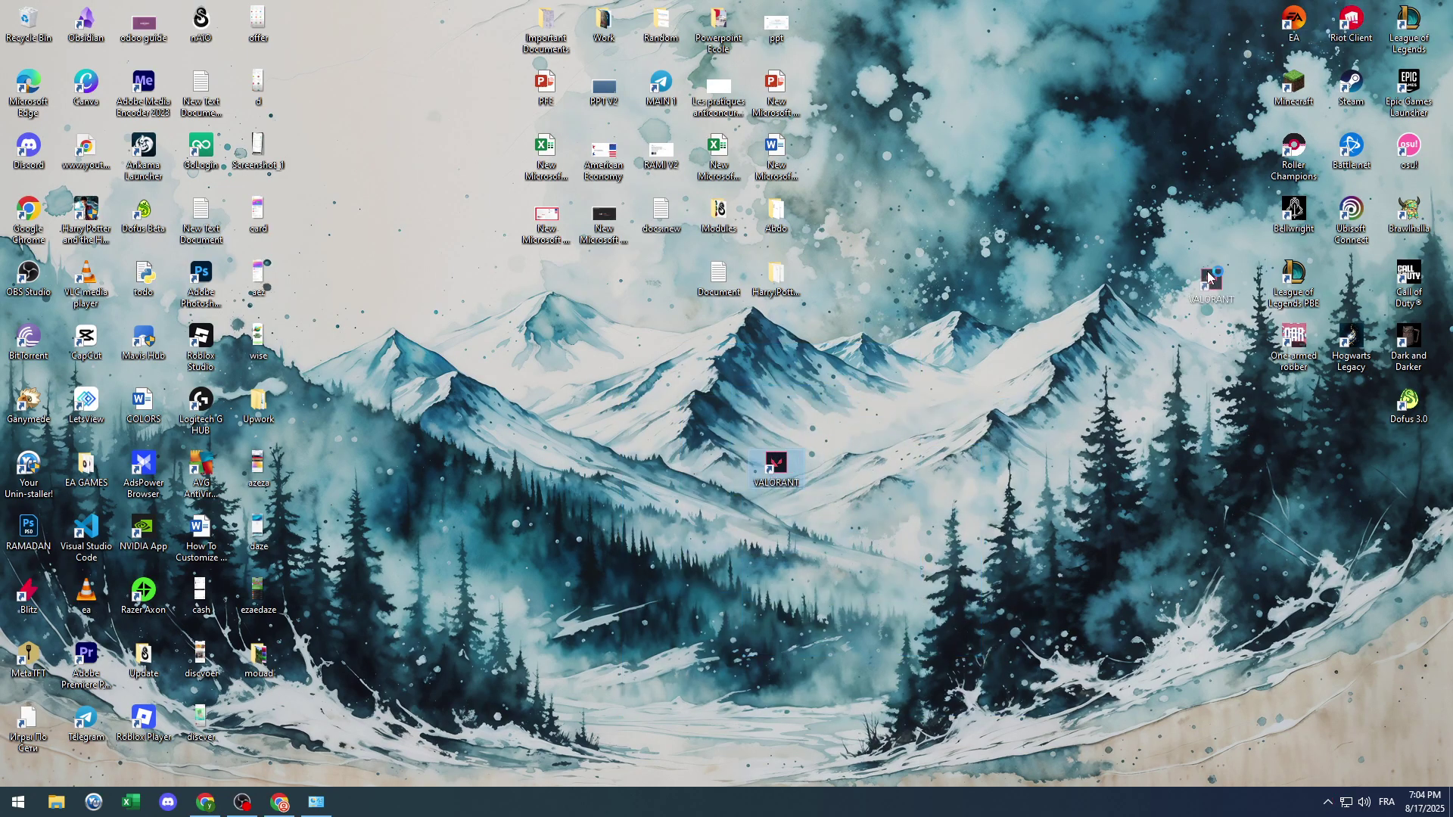
drag(775, 464, 1351, 278)
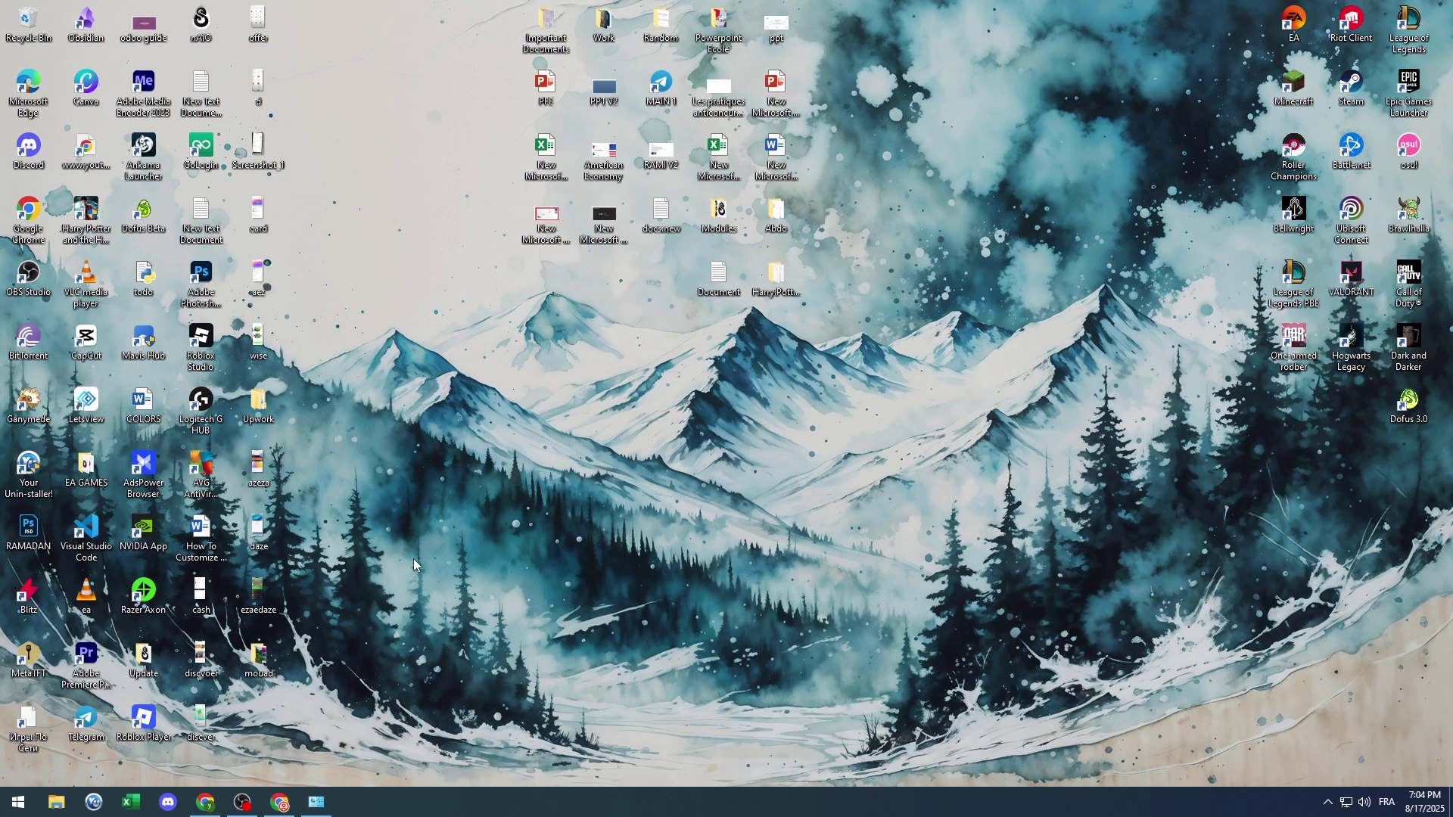
Step: Reveal hidden tray apps, move the Riot Client window, and open VALORANT from the sidebar
click(1328, 803)
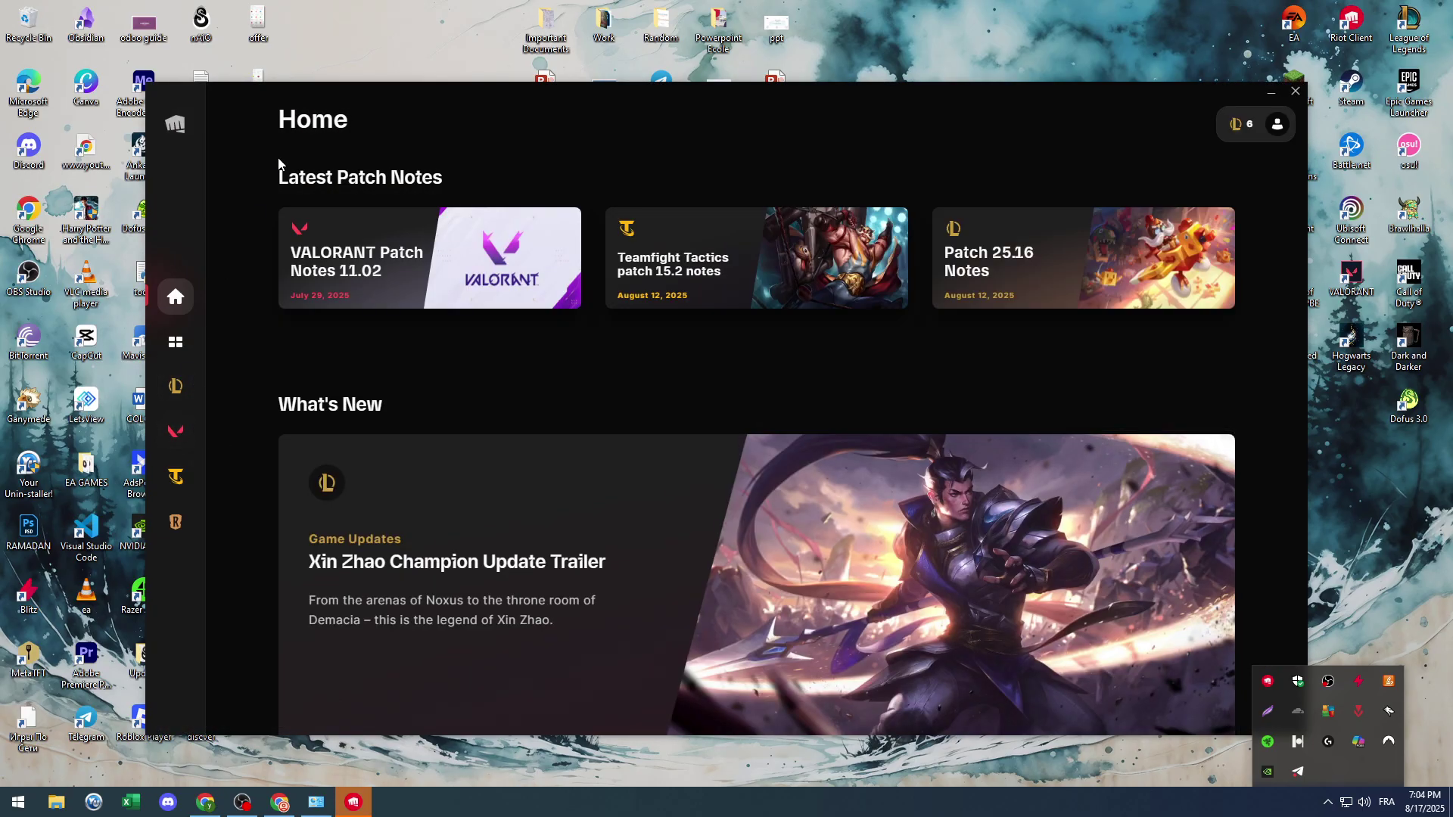
drag(261, 97, 326, 63)
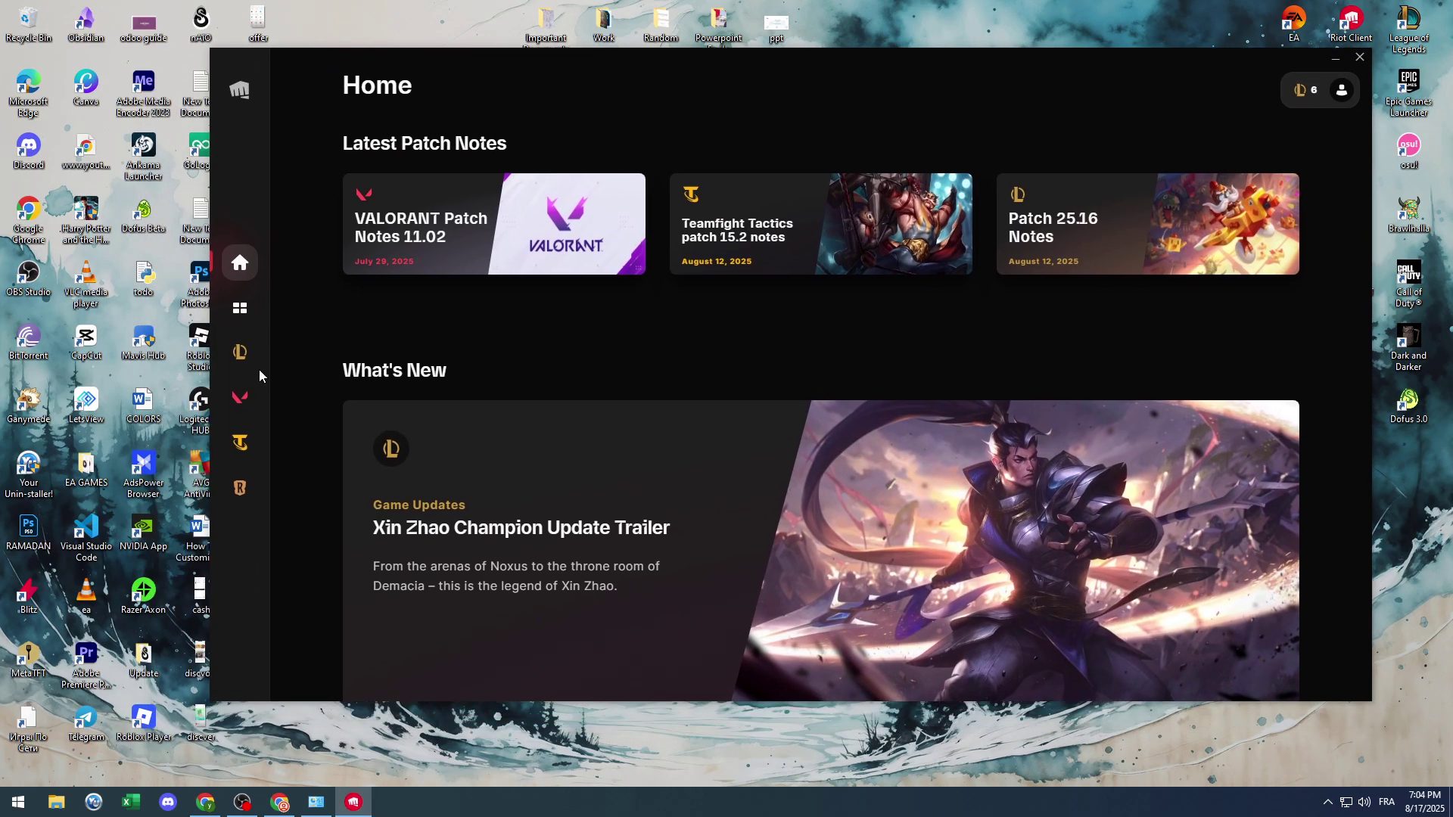
click(241, 401)
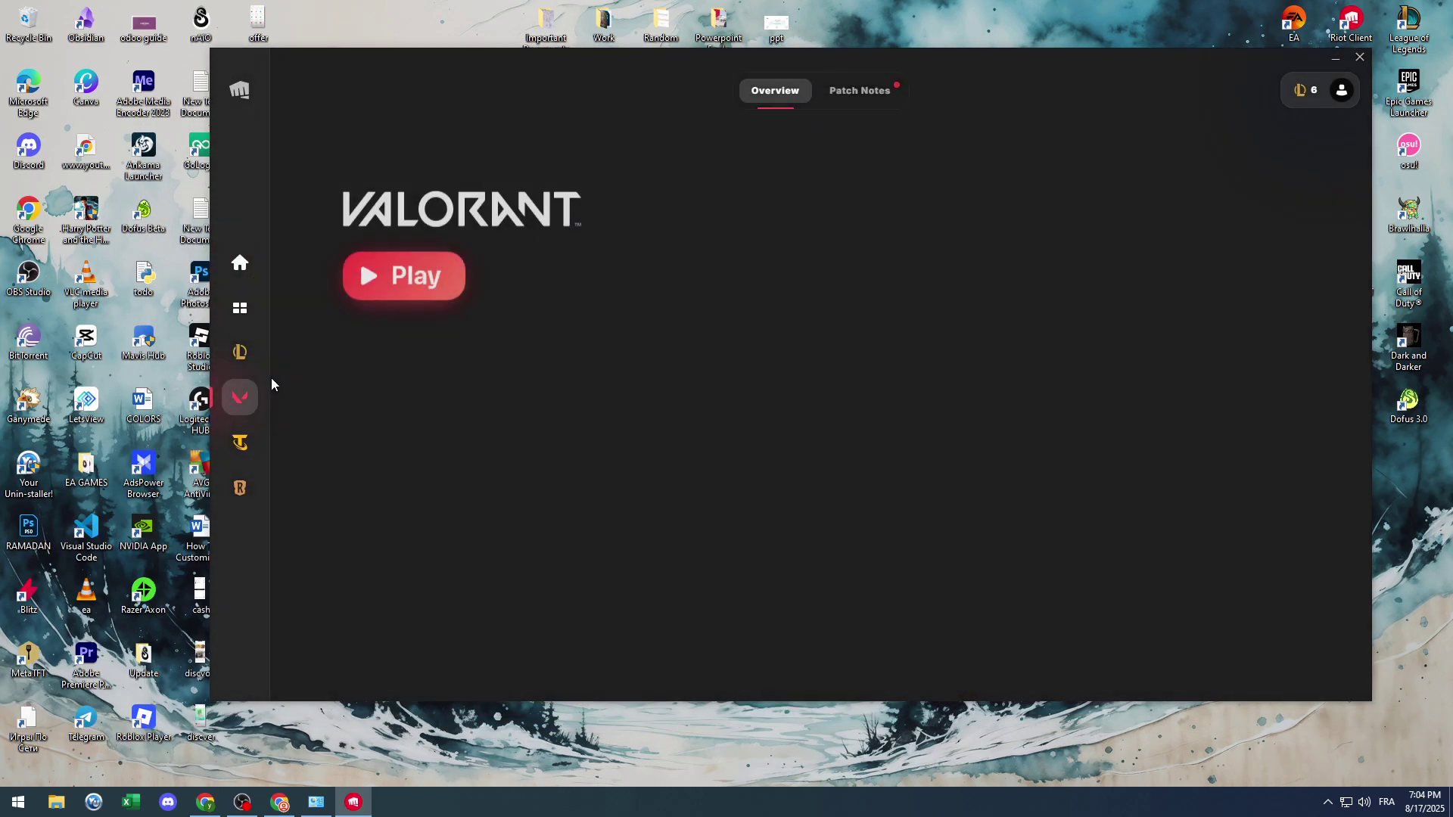
Step: Review VALORANT's settings from the Riot Client account menu, then close Settings
click(1342, 90)
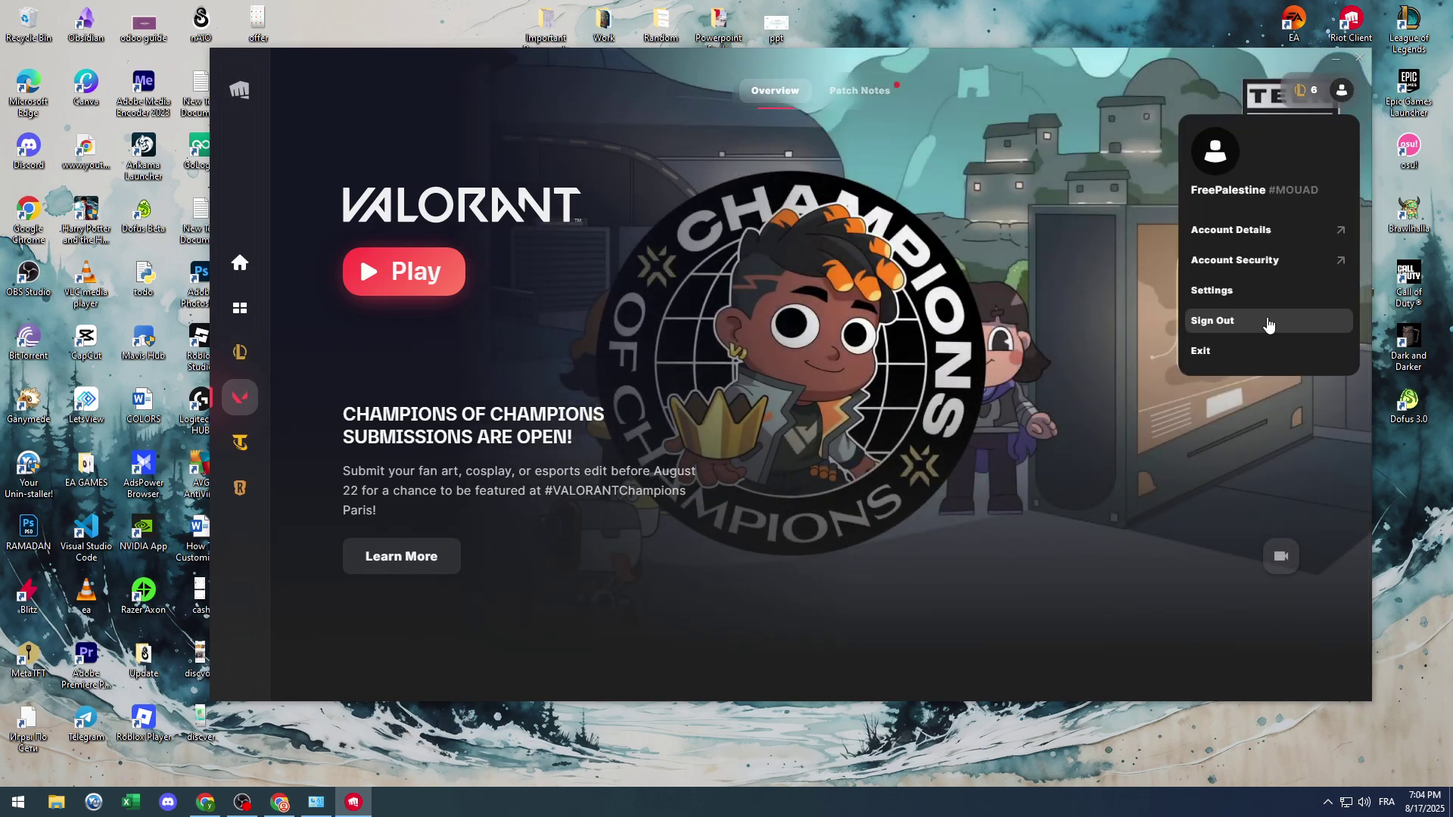
click(1225, 294)
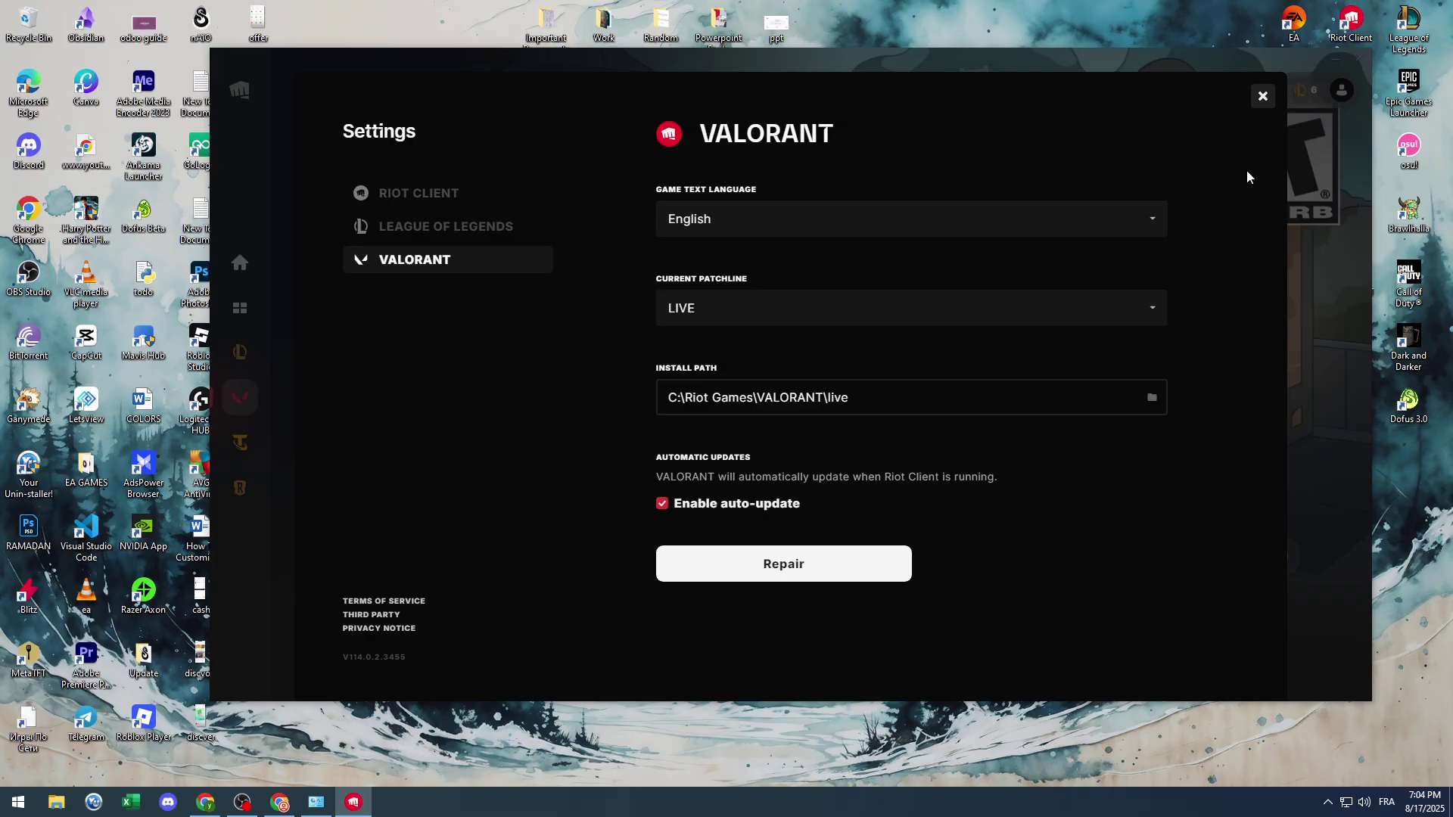
click(1262, 97)
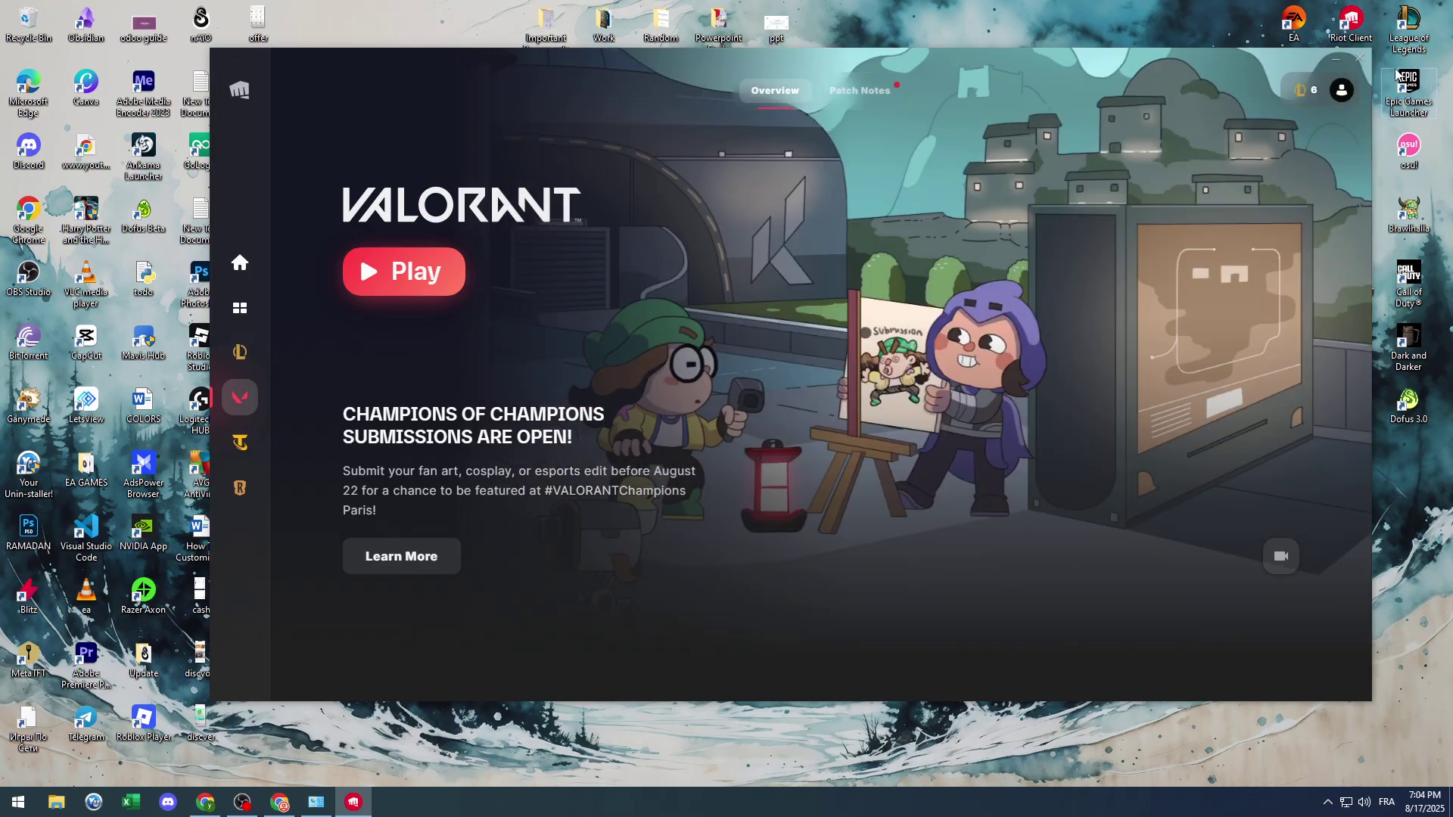
Step: Close the Riot Client and launch AVG AntiVirus from the system tray
click(1339, 66)
click(1327, 803)
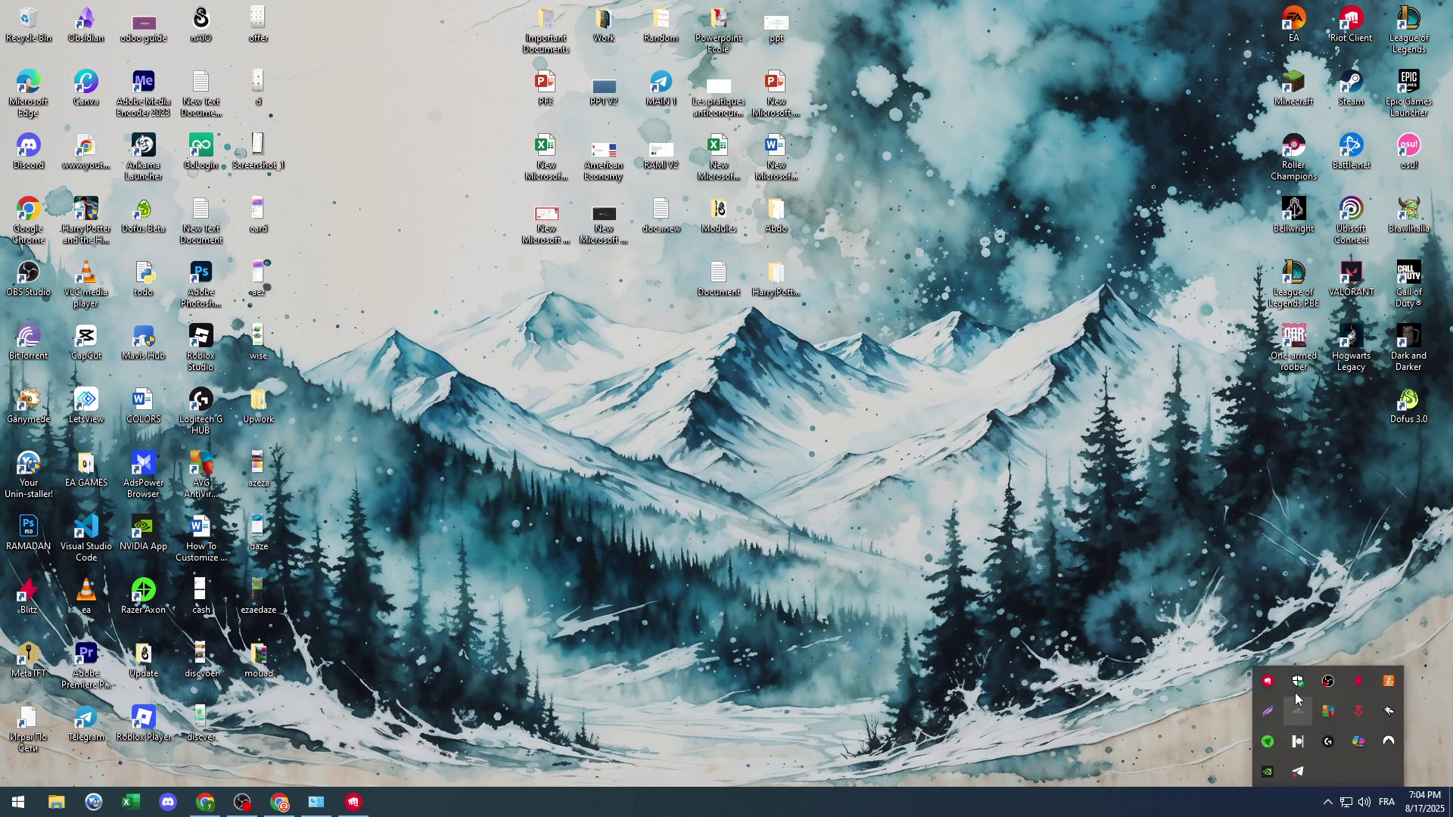
double_click(1337, 715)
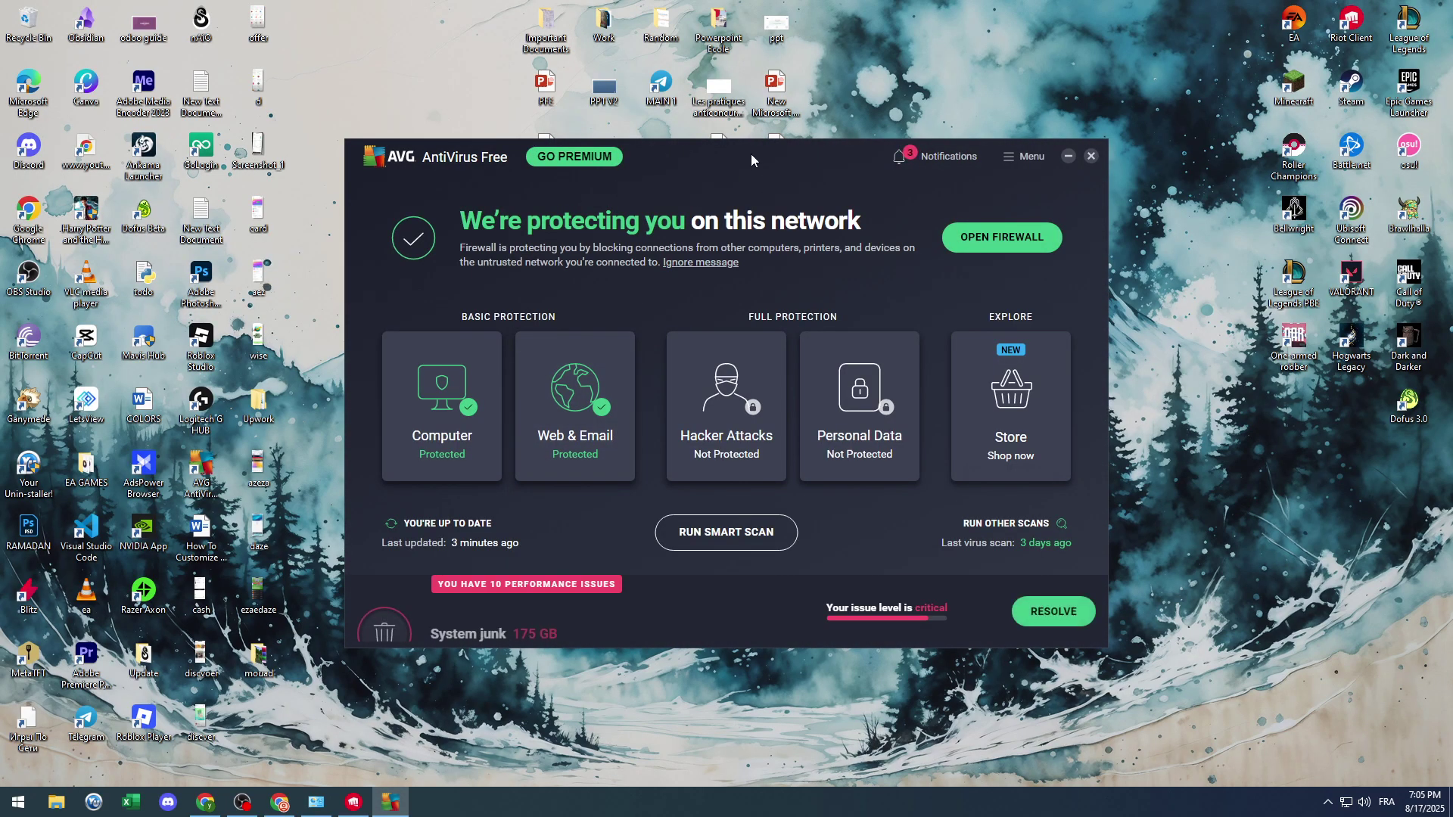
Step: Open Enhanced Firewall's app list and browse its Blocked, Inactive and Active filters
click(1003, 236)
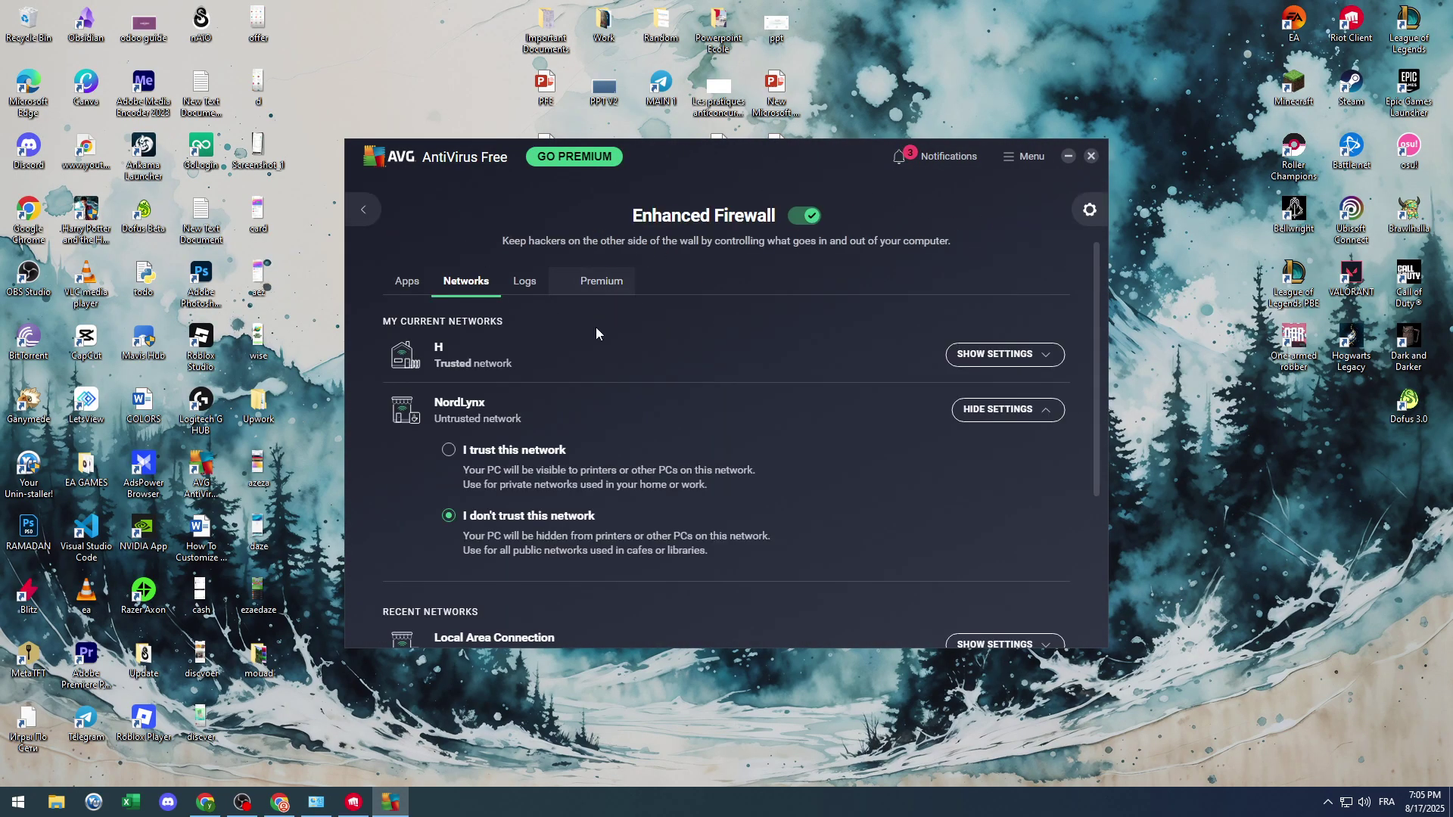
click(407, 281)
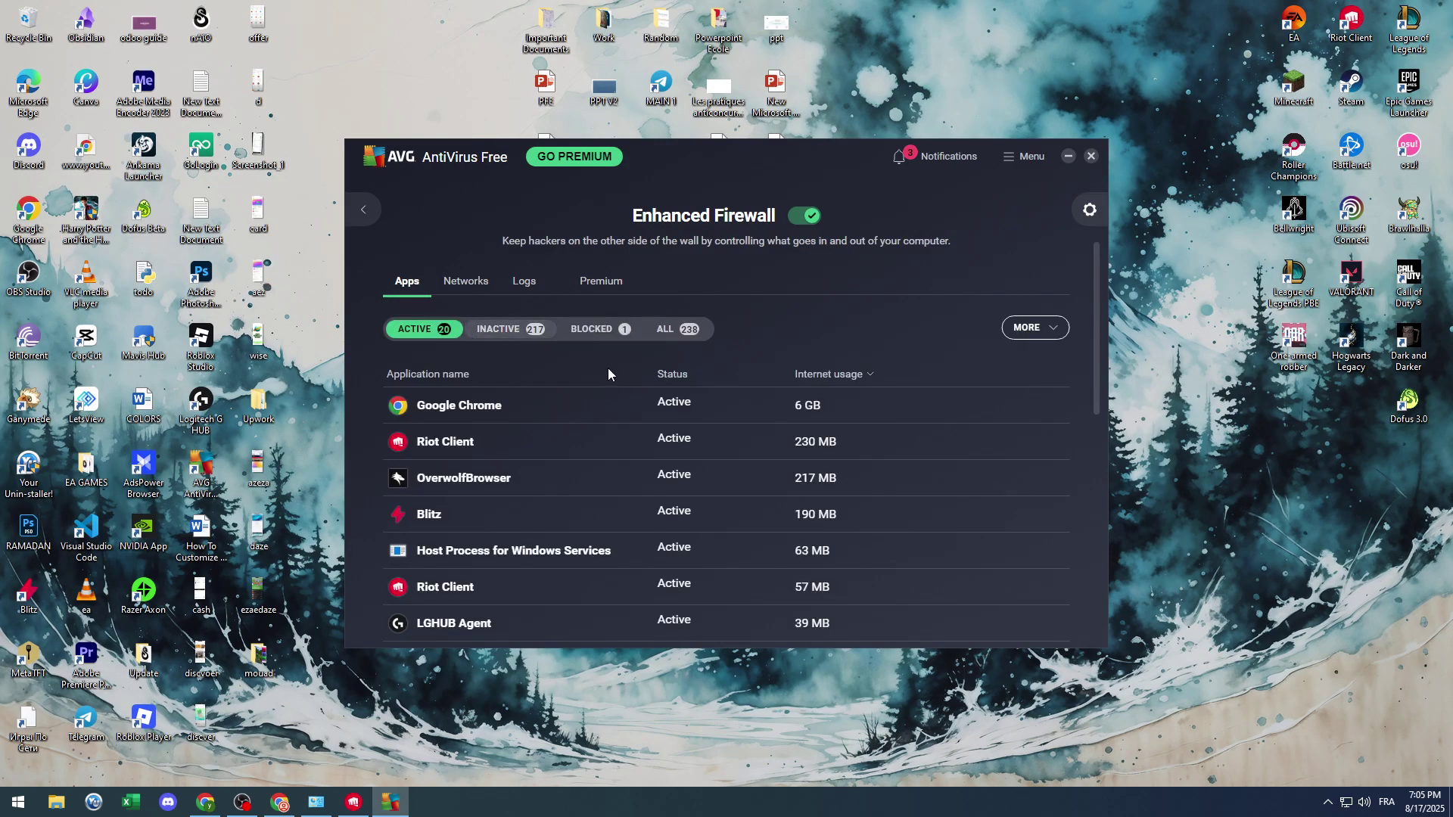
click(592, 328)
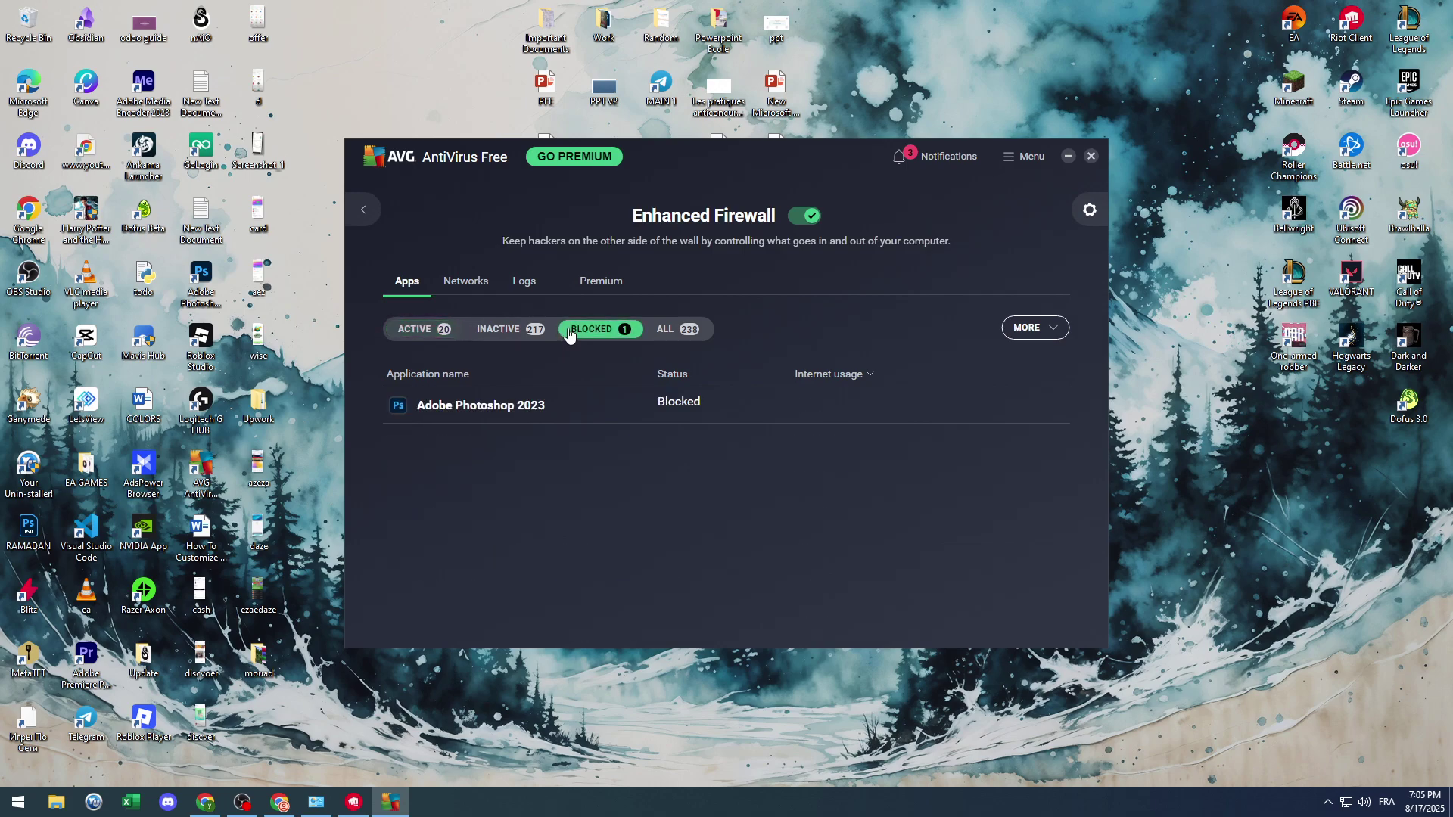
click(511, 329)
scroll(437, 454, down, 3)
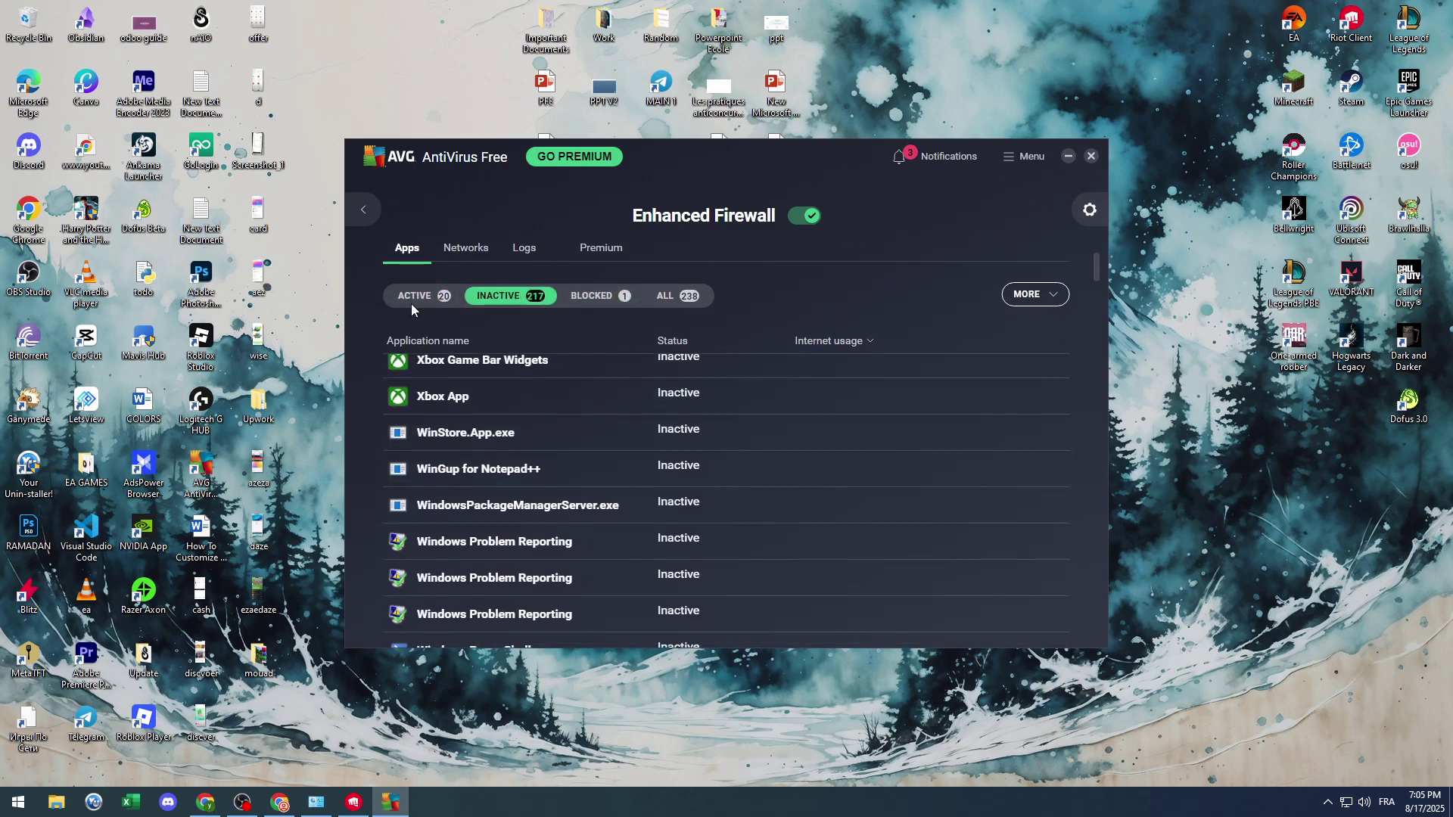
click(415, 328)
scroll(512, 519, down, 3)
scroll(513, 516, up, 3)
scroll(505, 509, down, 5)
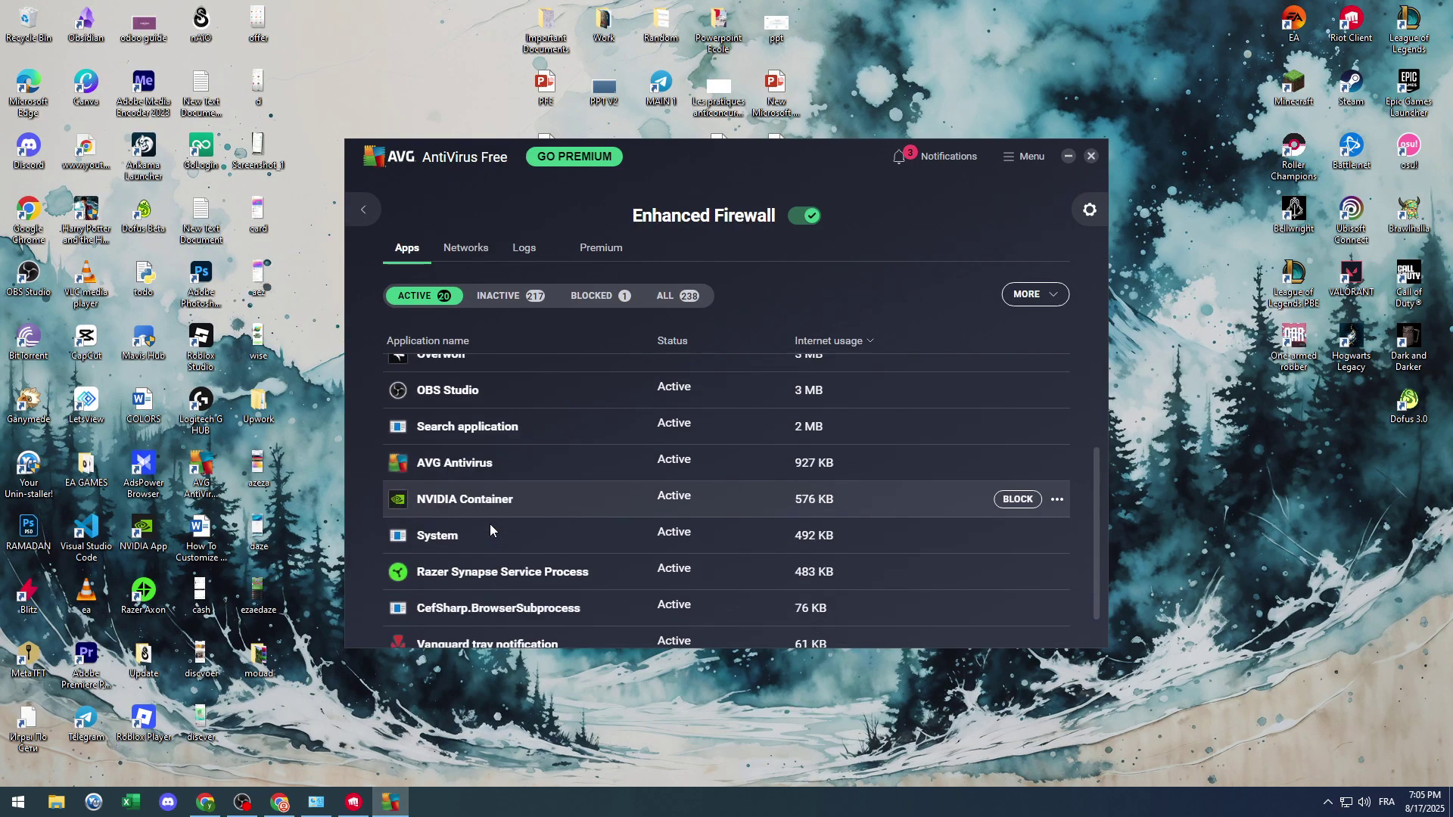
scroll(490, 524, down, 1)
scroll(489, 524, up, 6)
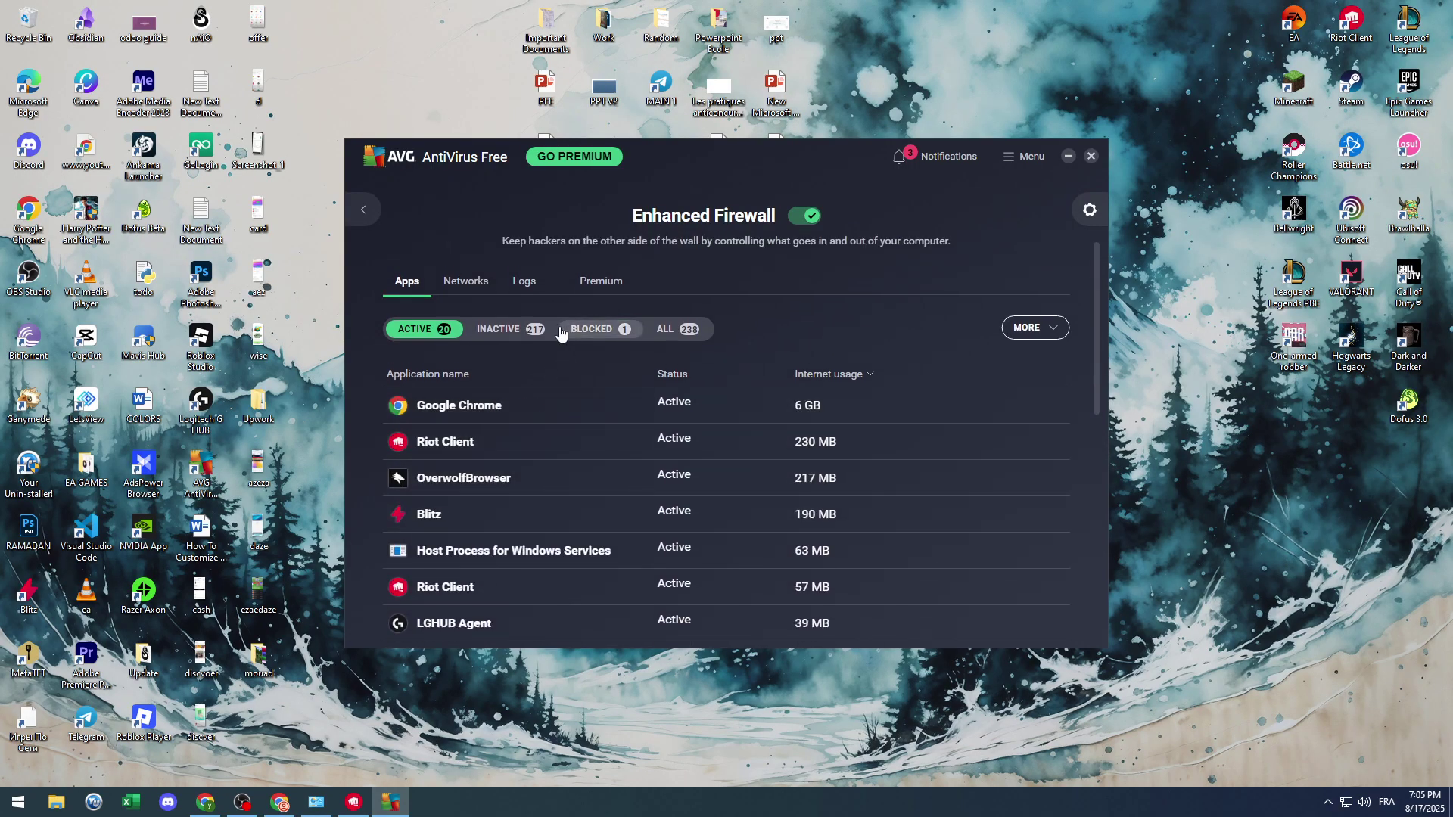
Step: Recheck Blocked and Inactive apps, with only Adobe Photoshop 2023 blocked, then close AVG
click(592, 328)
click(511, 328)
scroll(473, 509, down, 1)
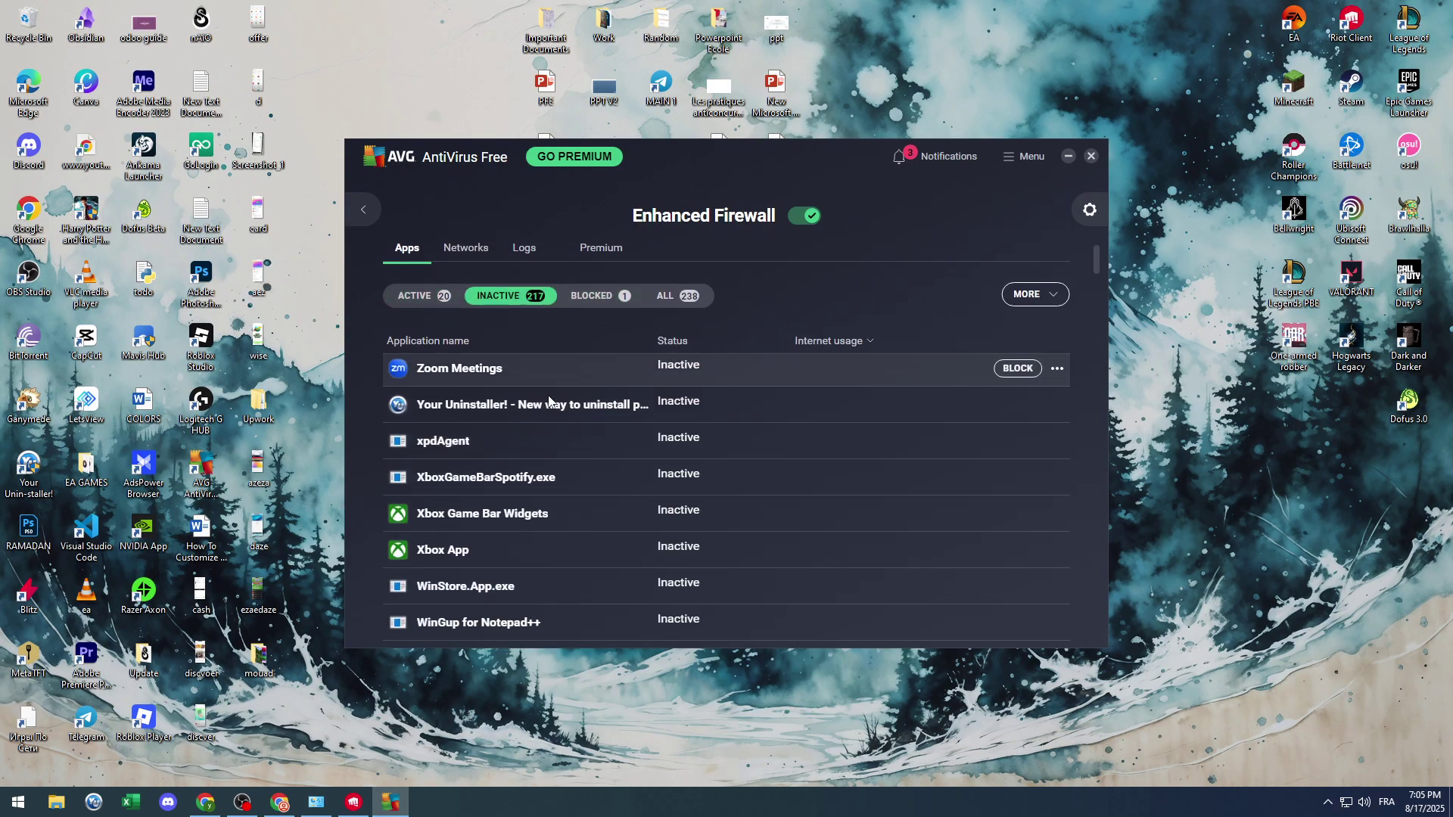
click(591, 328)
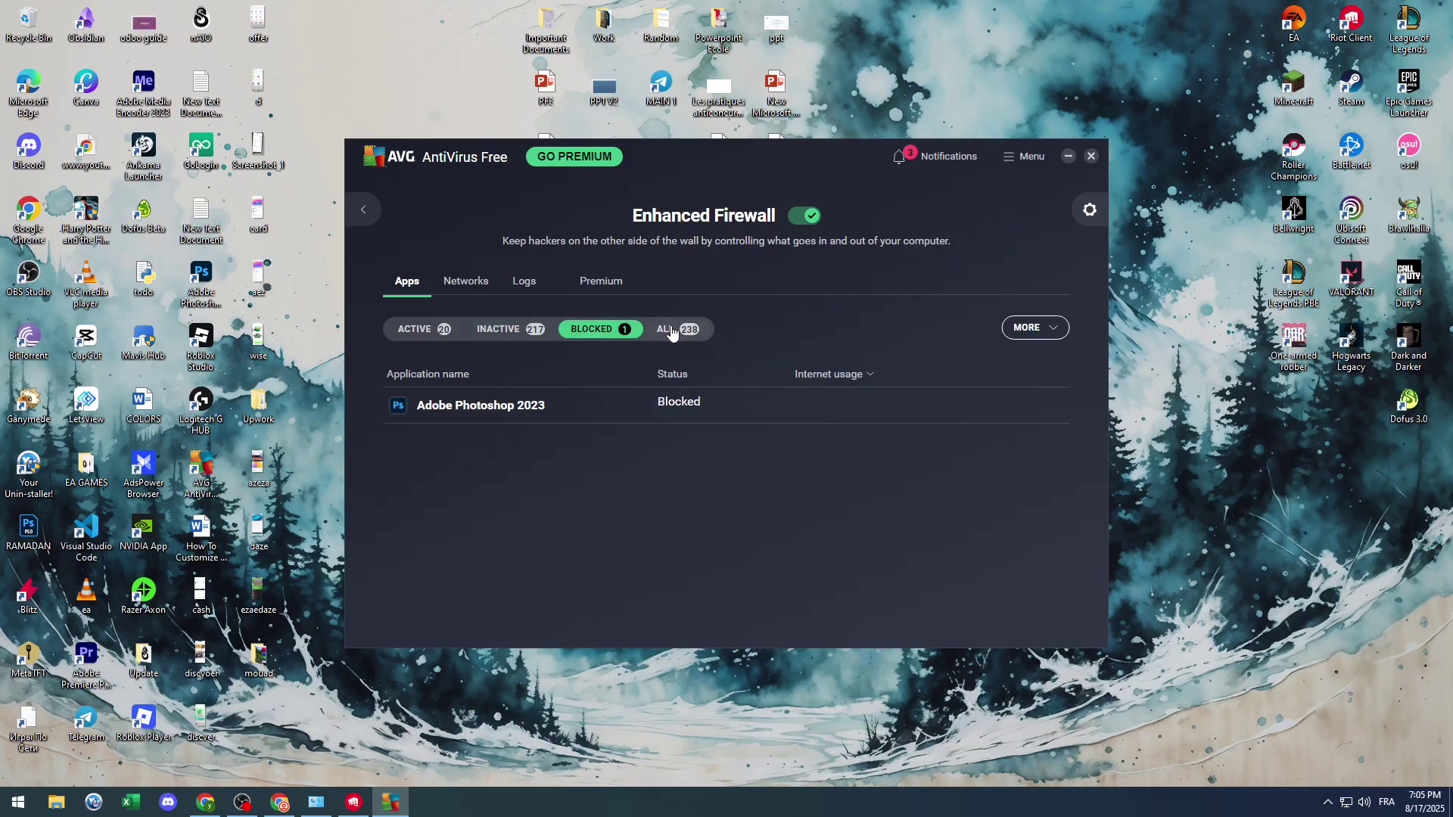
click(498, 329)
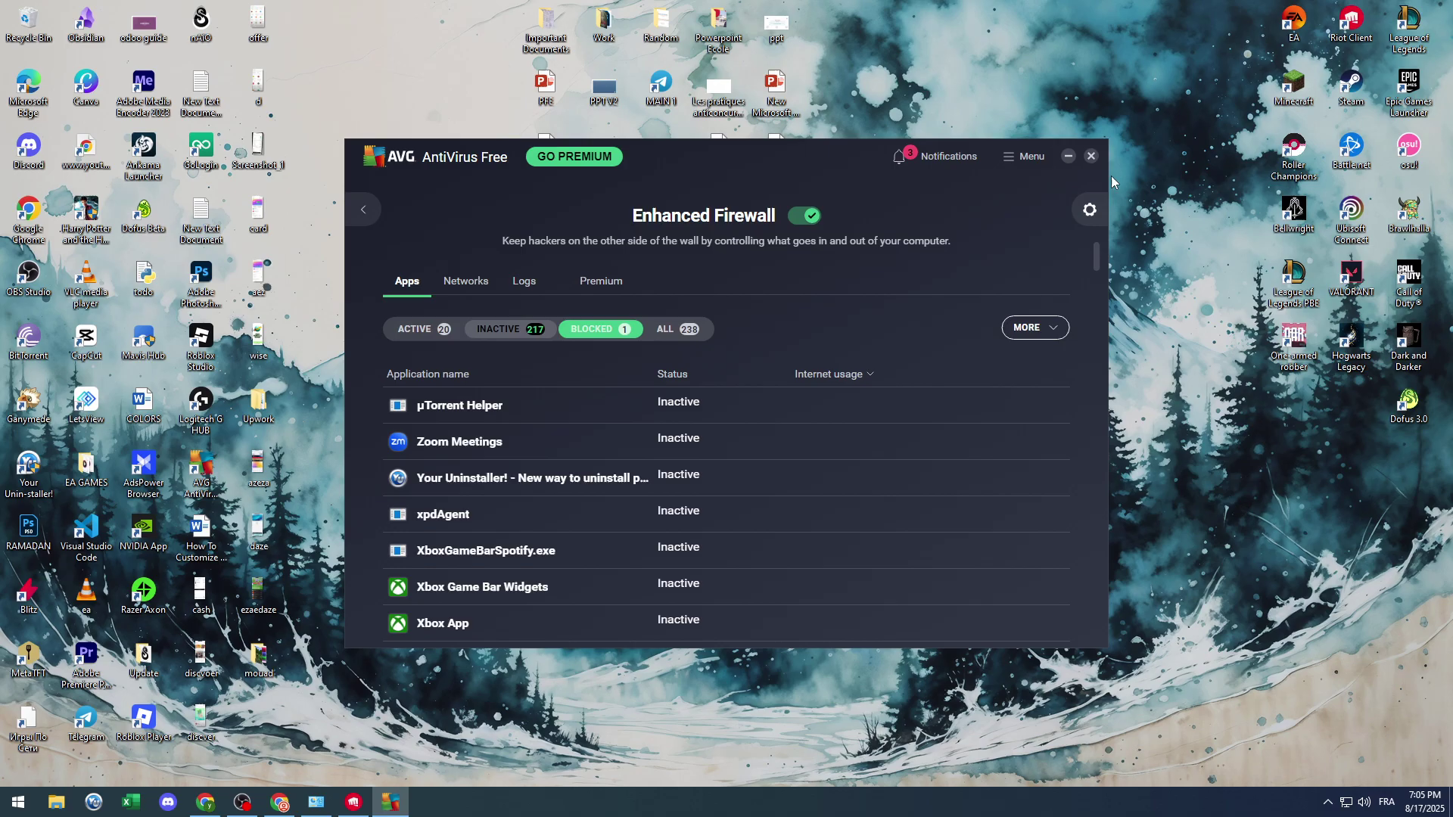
click(1092, 156)
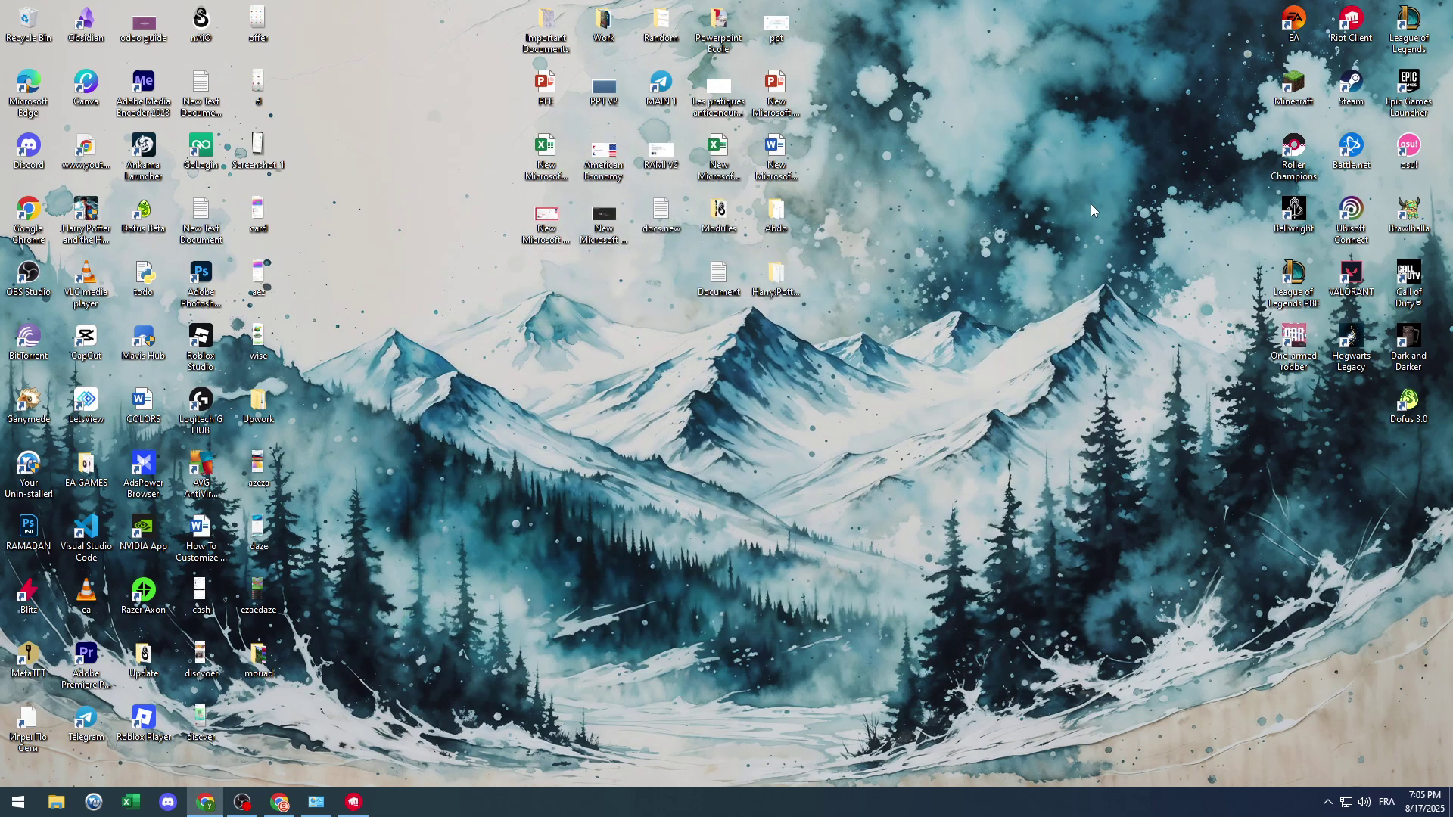
right_click(1351, 278)
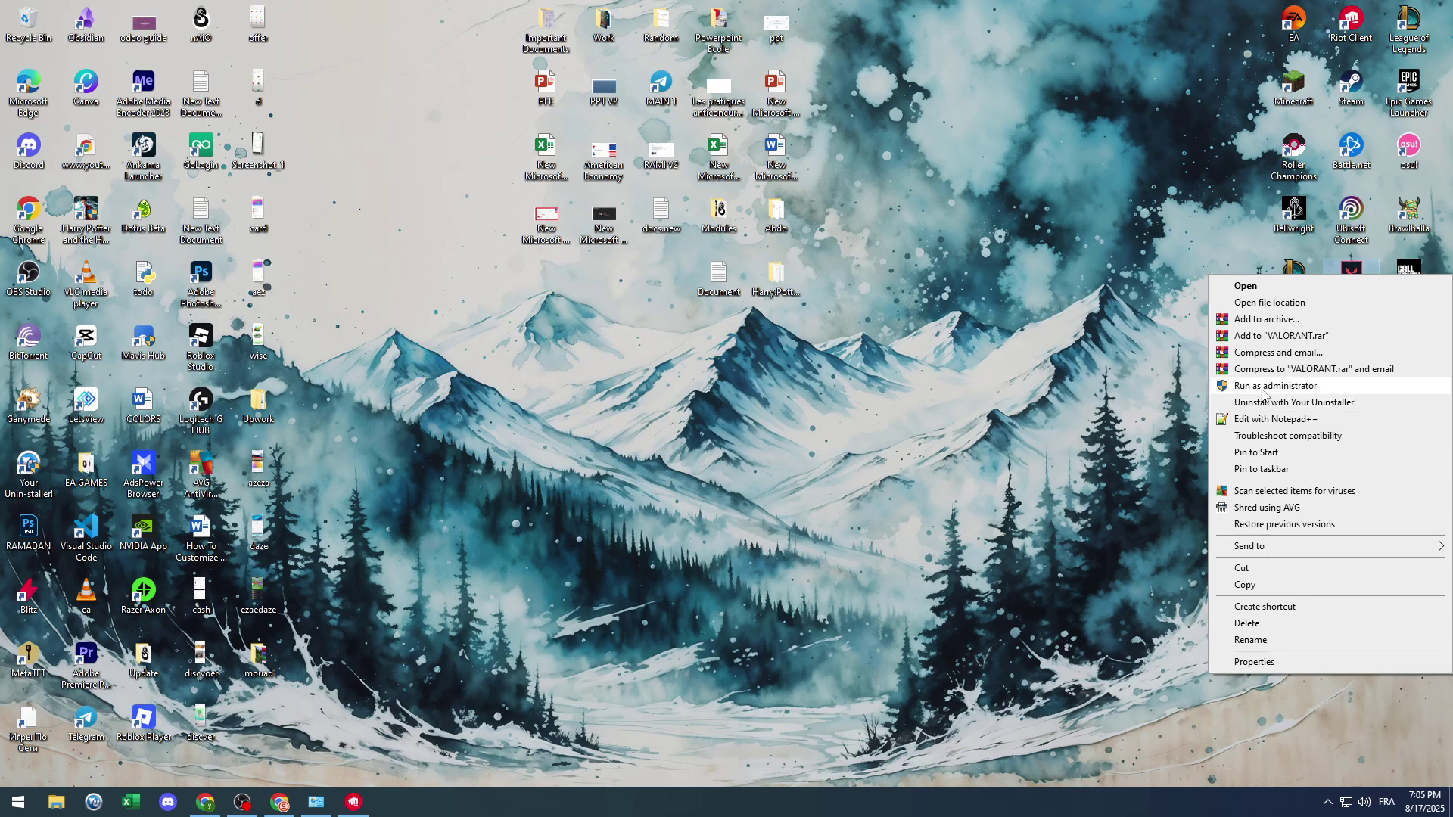
click(681, 618)
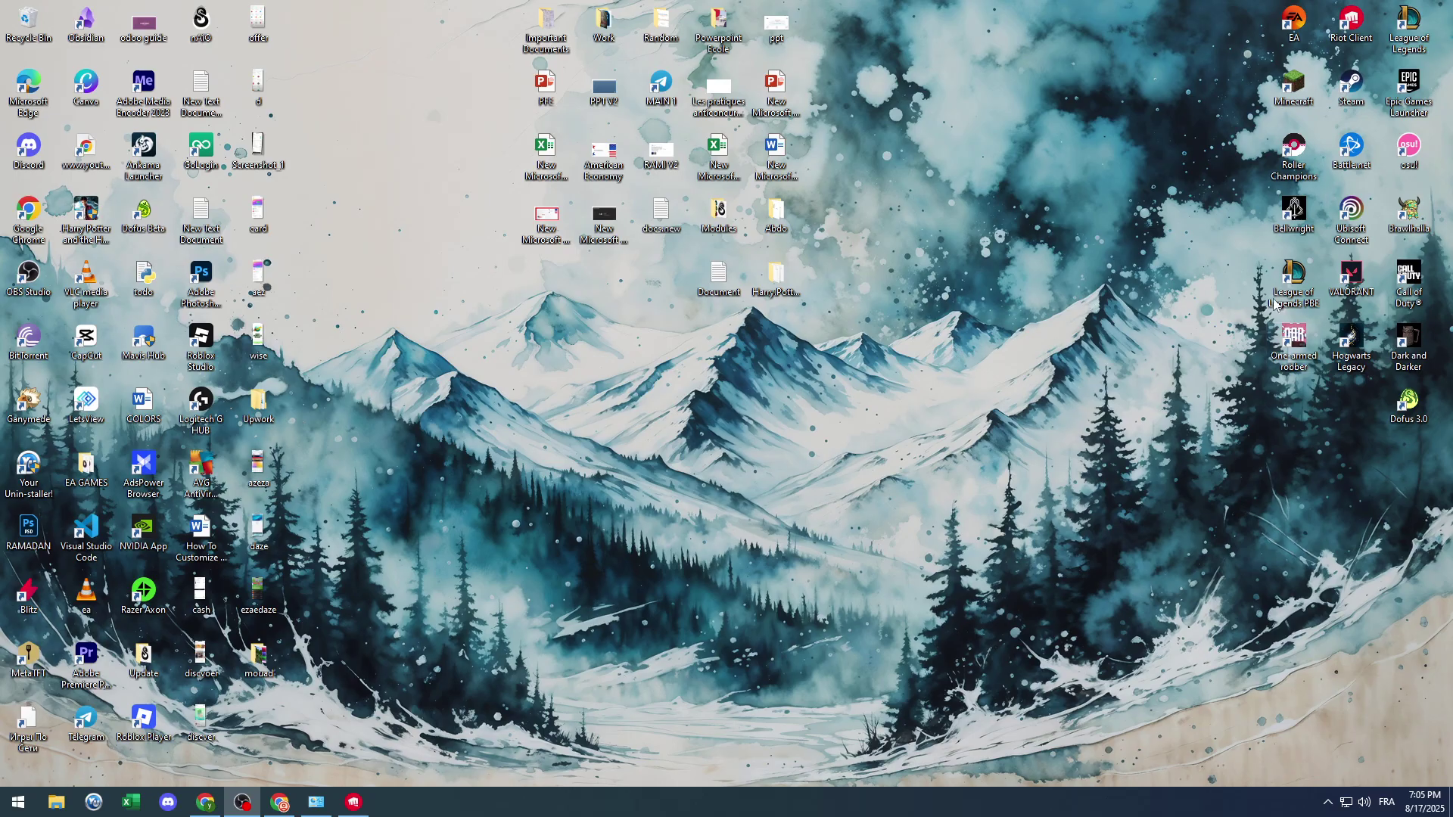
Step: Open VALORANT shortcut Properties, centre the dialog, and view then cancel the Advanced options
right_click(1351, 279)
click(1255, 676)
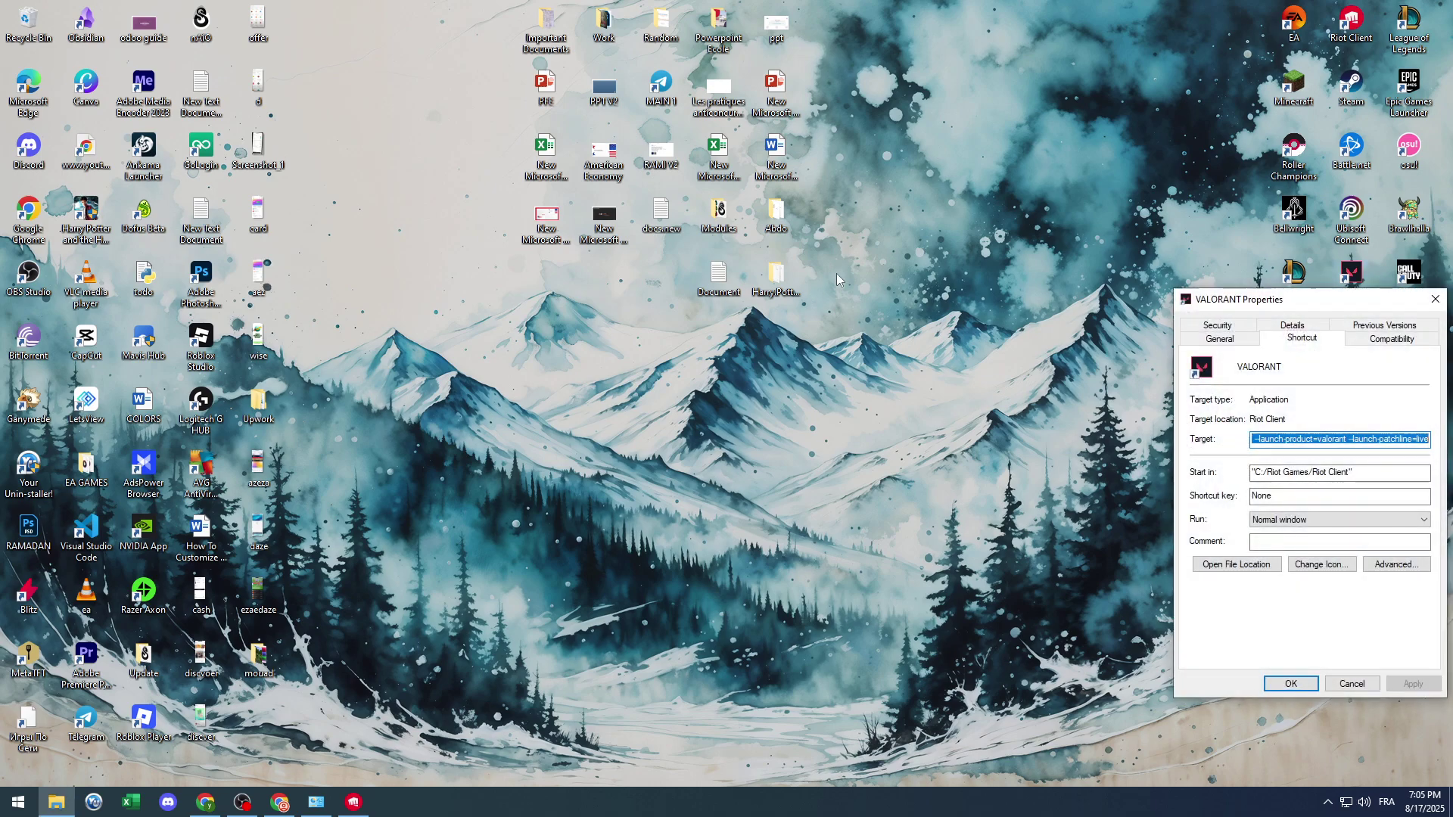
drag(1325, 302, 738, 202)
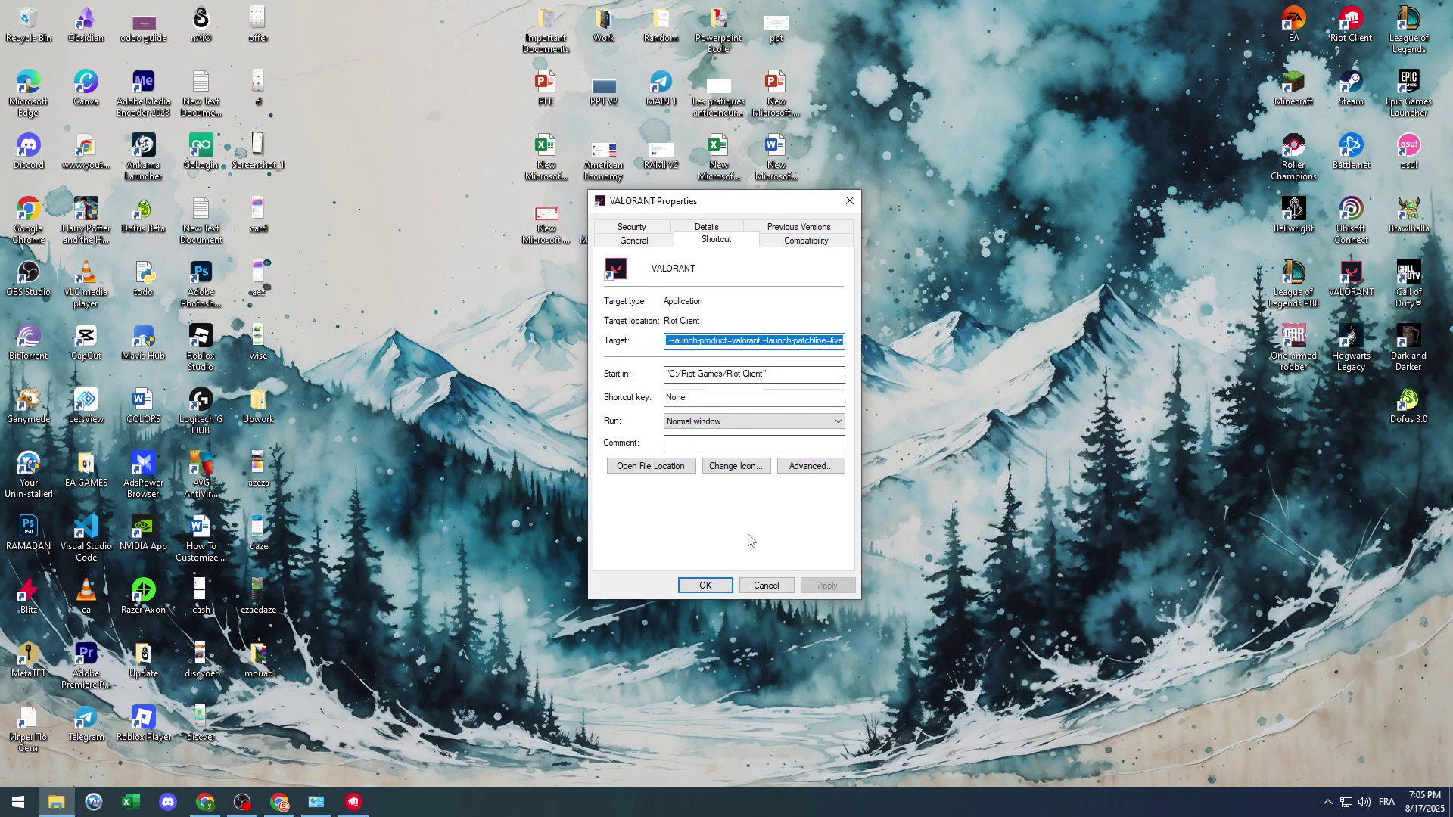
click(808, 466)
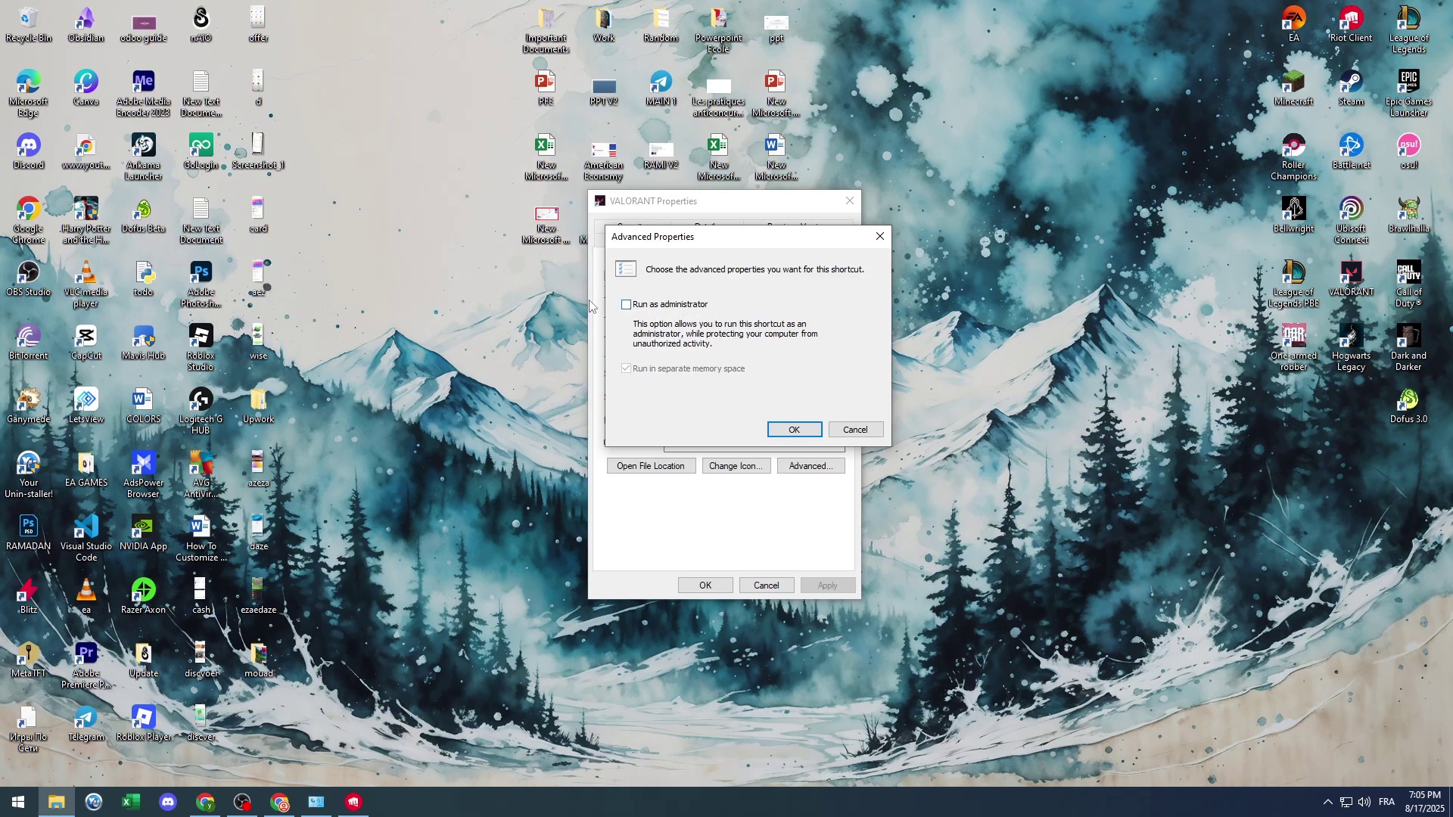
click(859, 429)
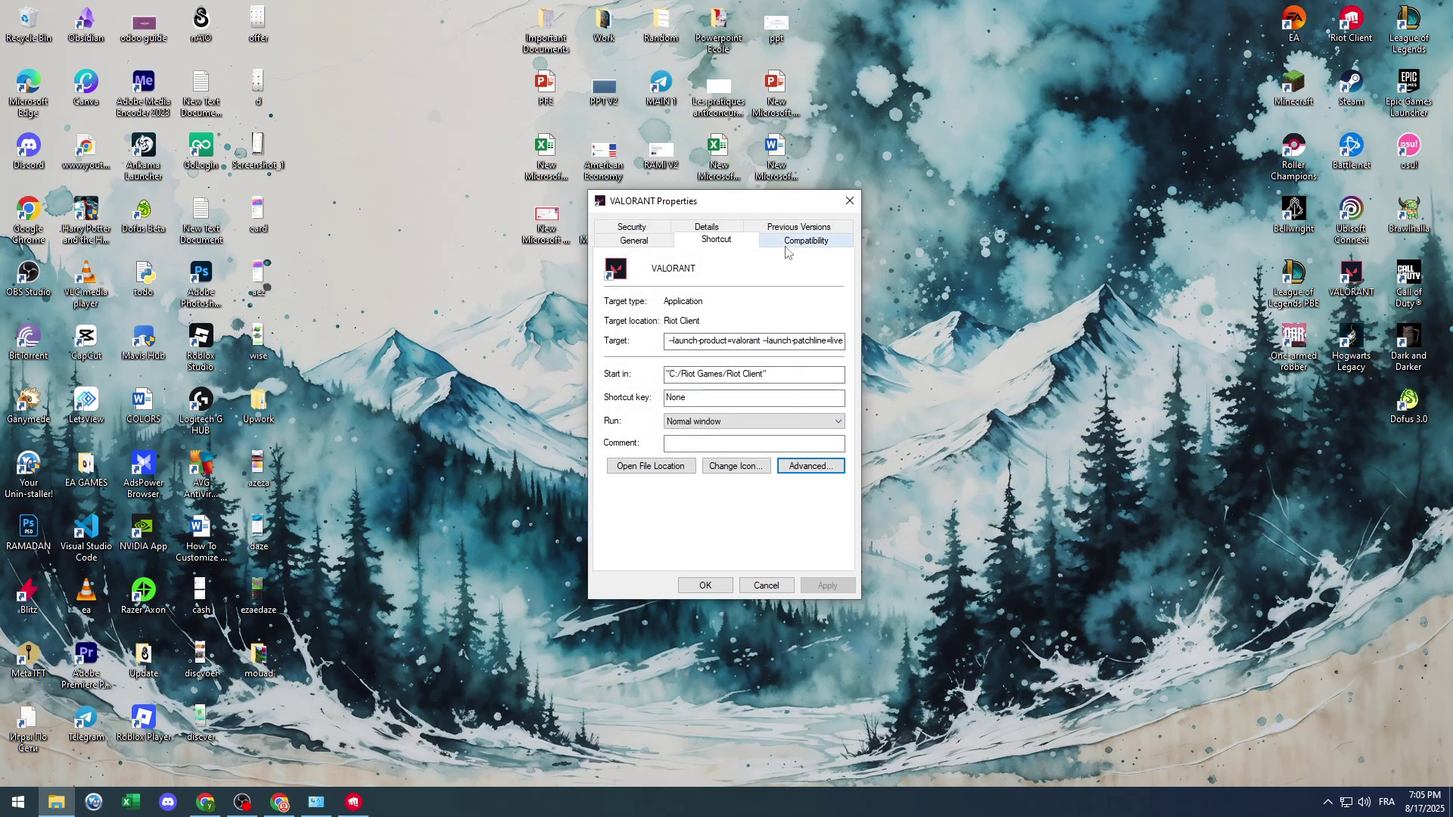
Step: Tick and untick compatibility mode on the Compatibility tab, then cancel Properties unchanged
click(804, 227)
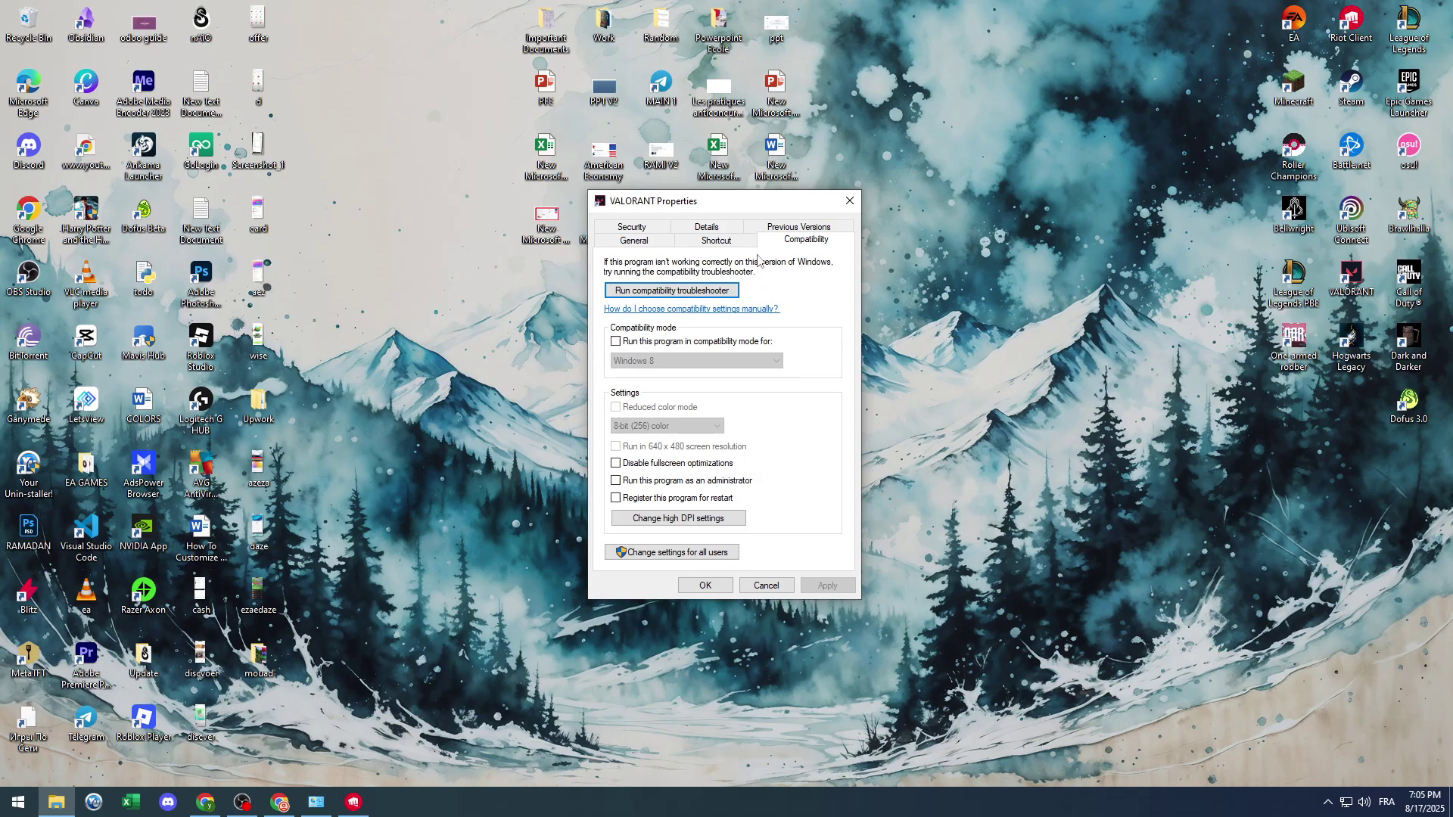
click(616, 342)
click(695, 362)
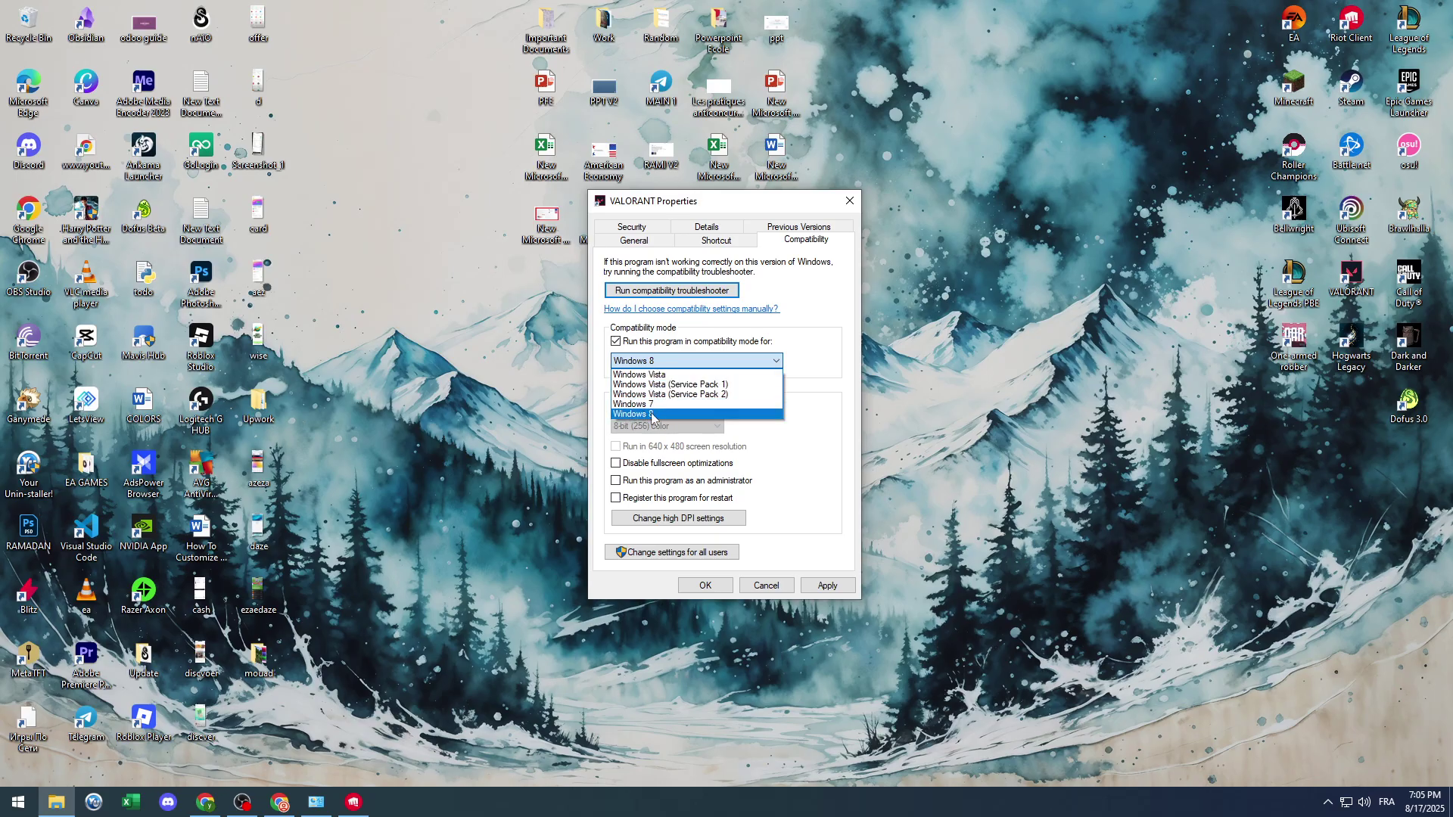
click(615, 342)
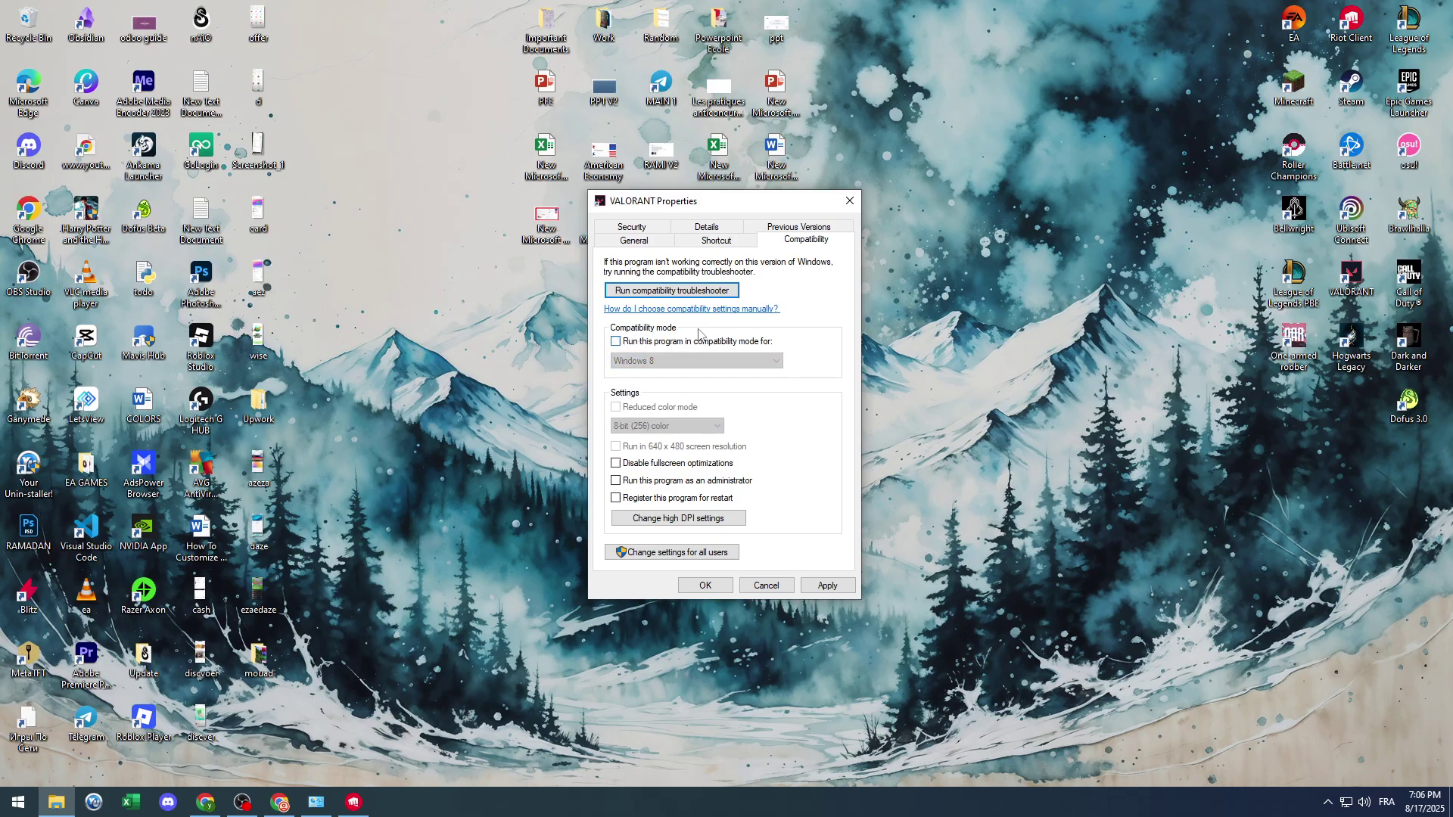
click(765, 586)
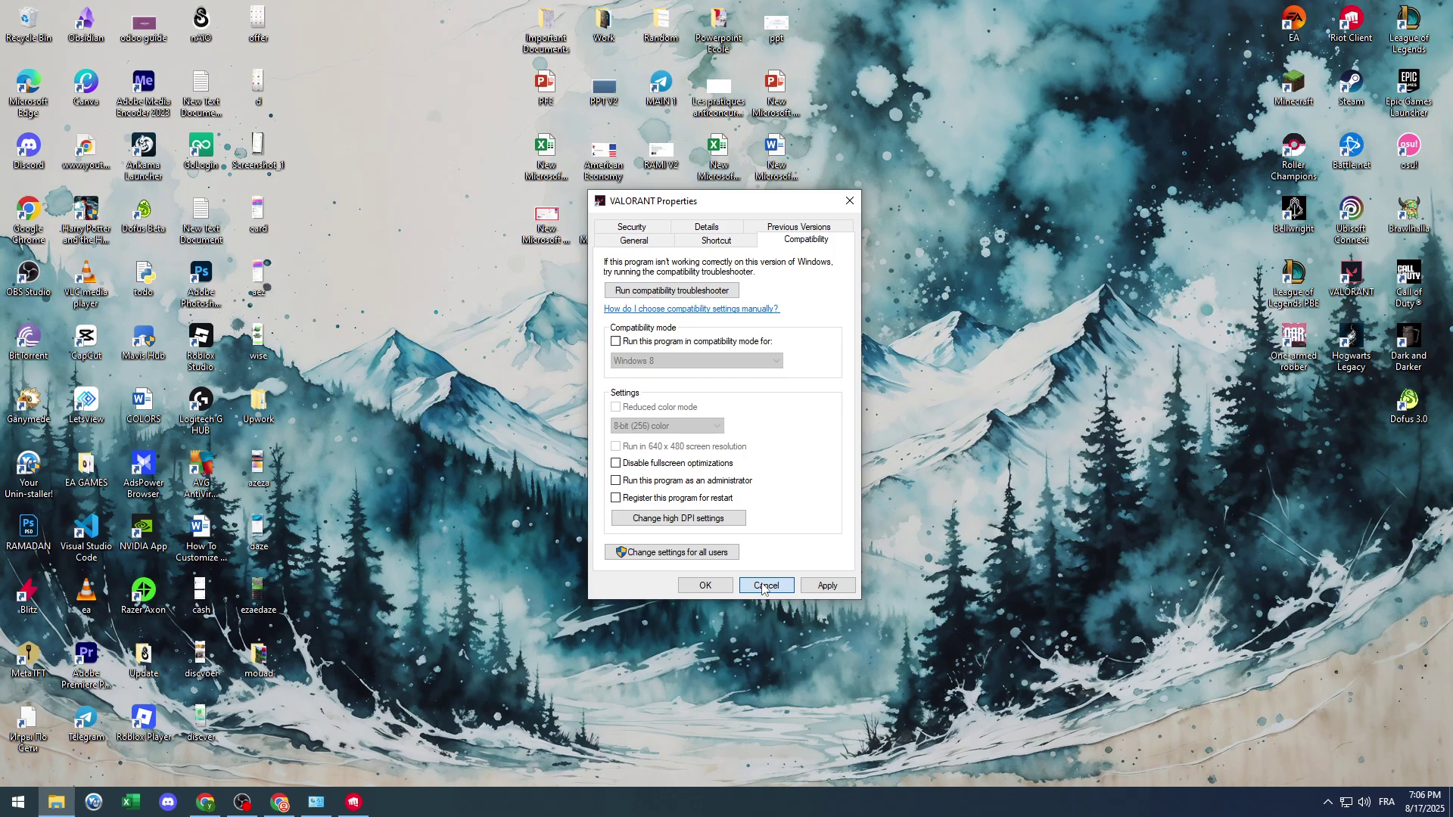
click(766, 586)
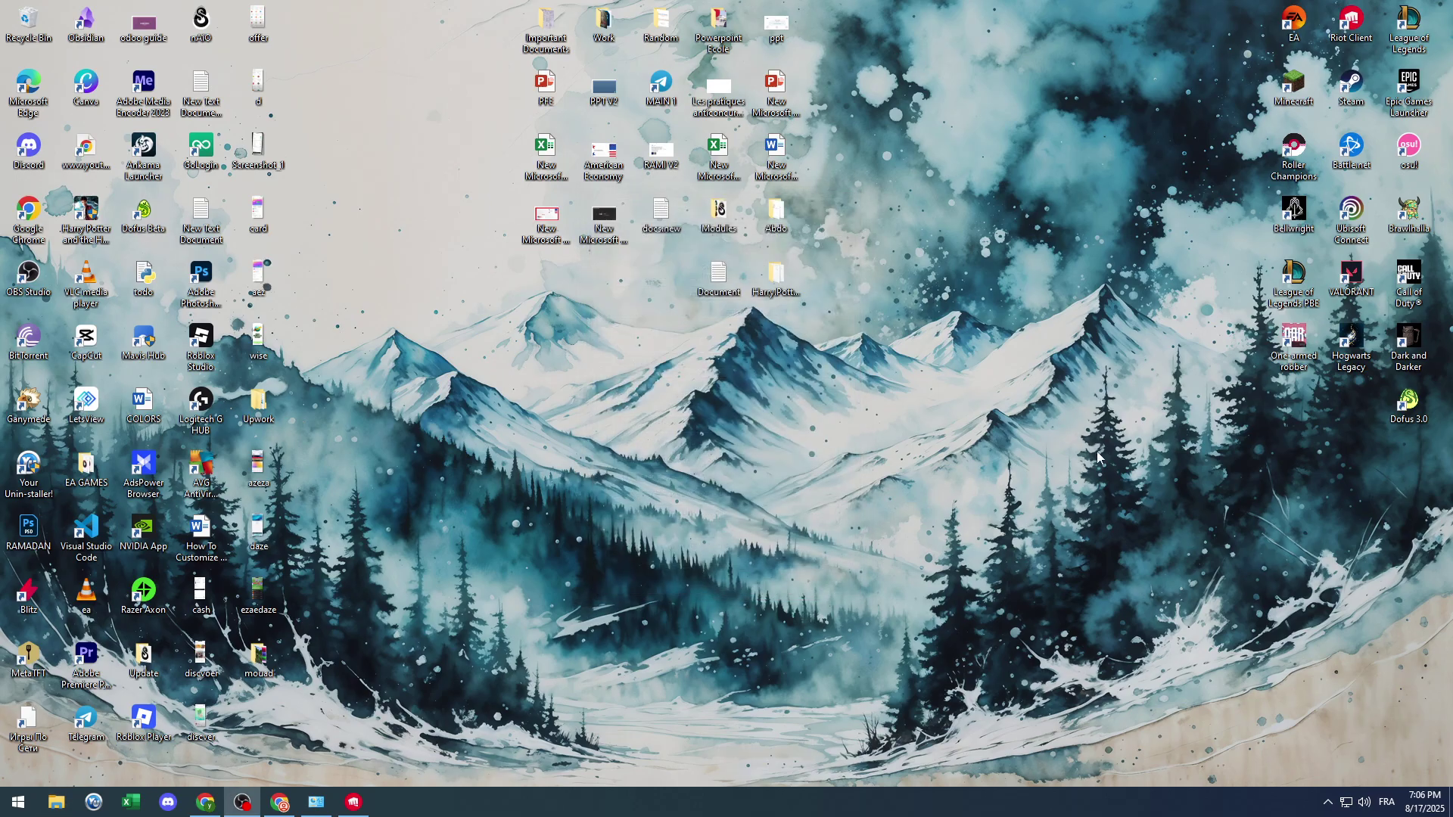